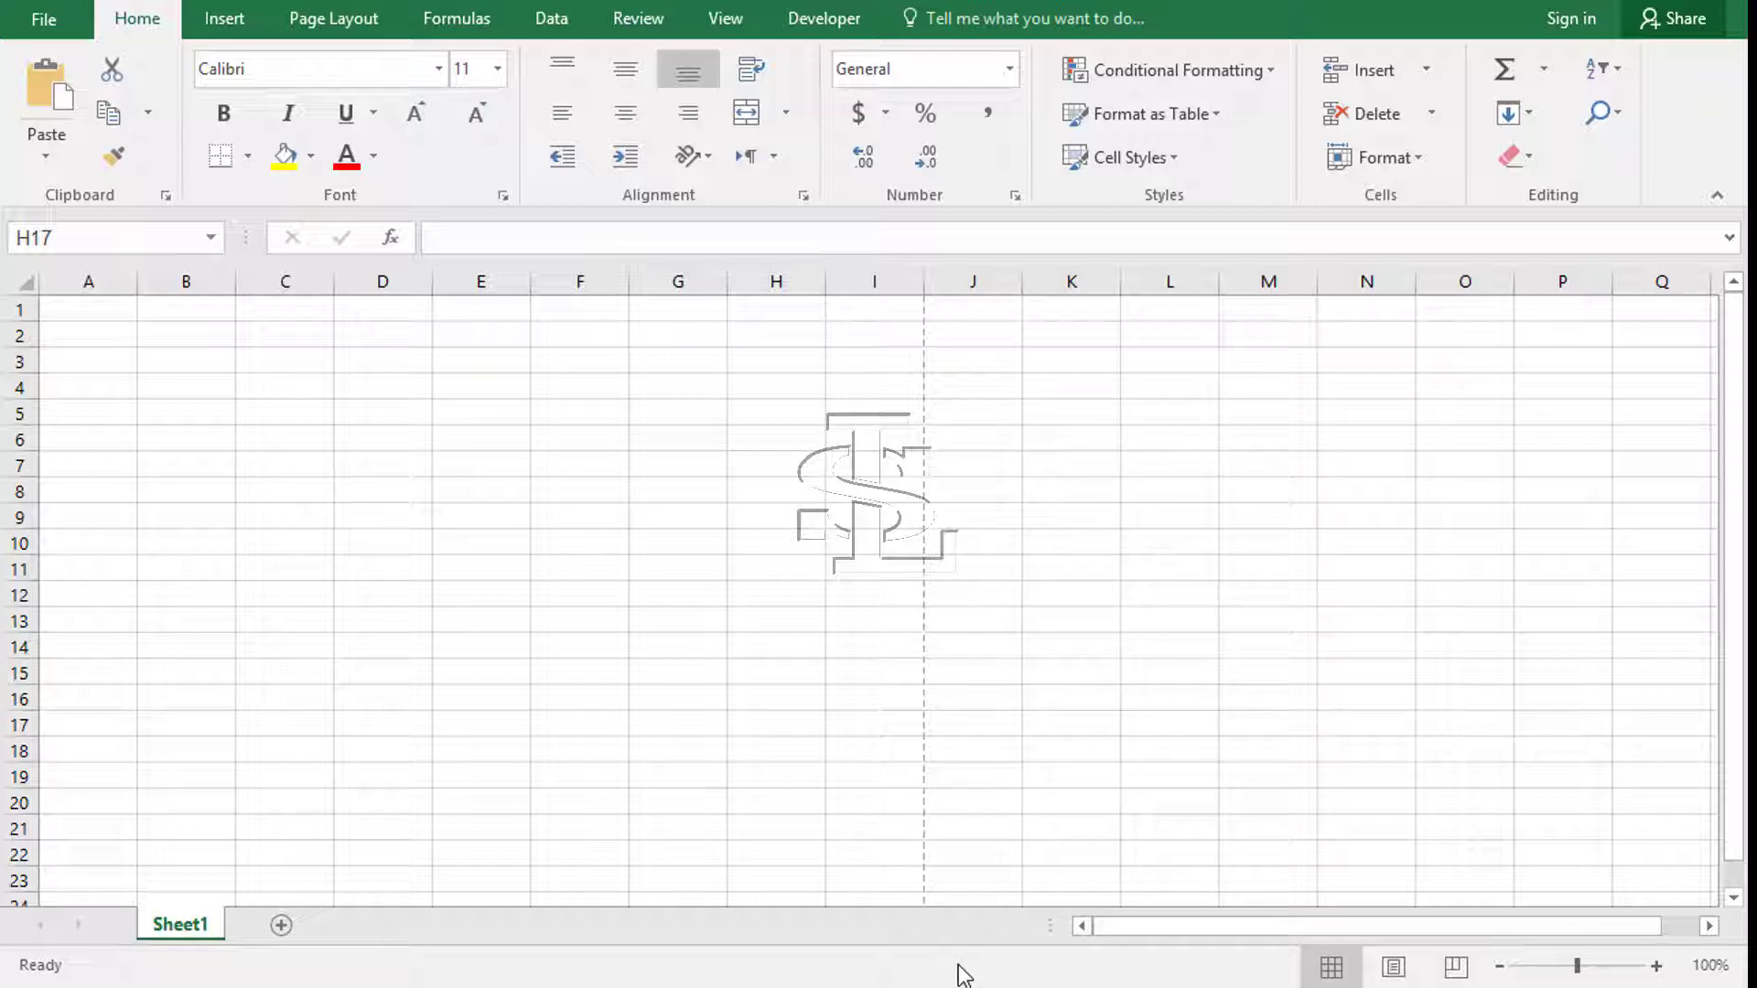
# Step: Open and dismiss the status bar customization menu twice, ending on cell G10
pyautogui.click(963, 975)
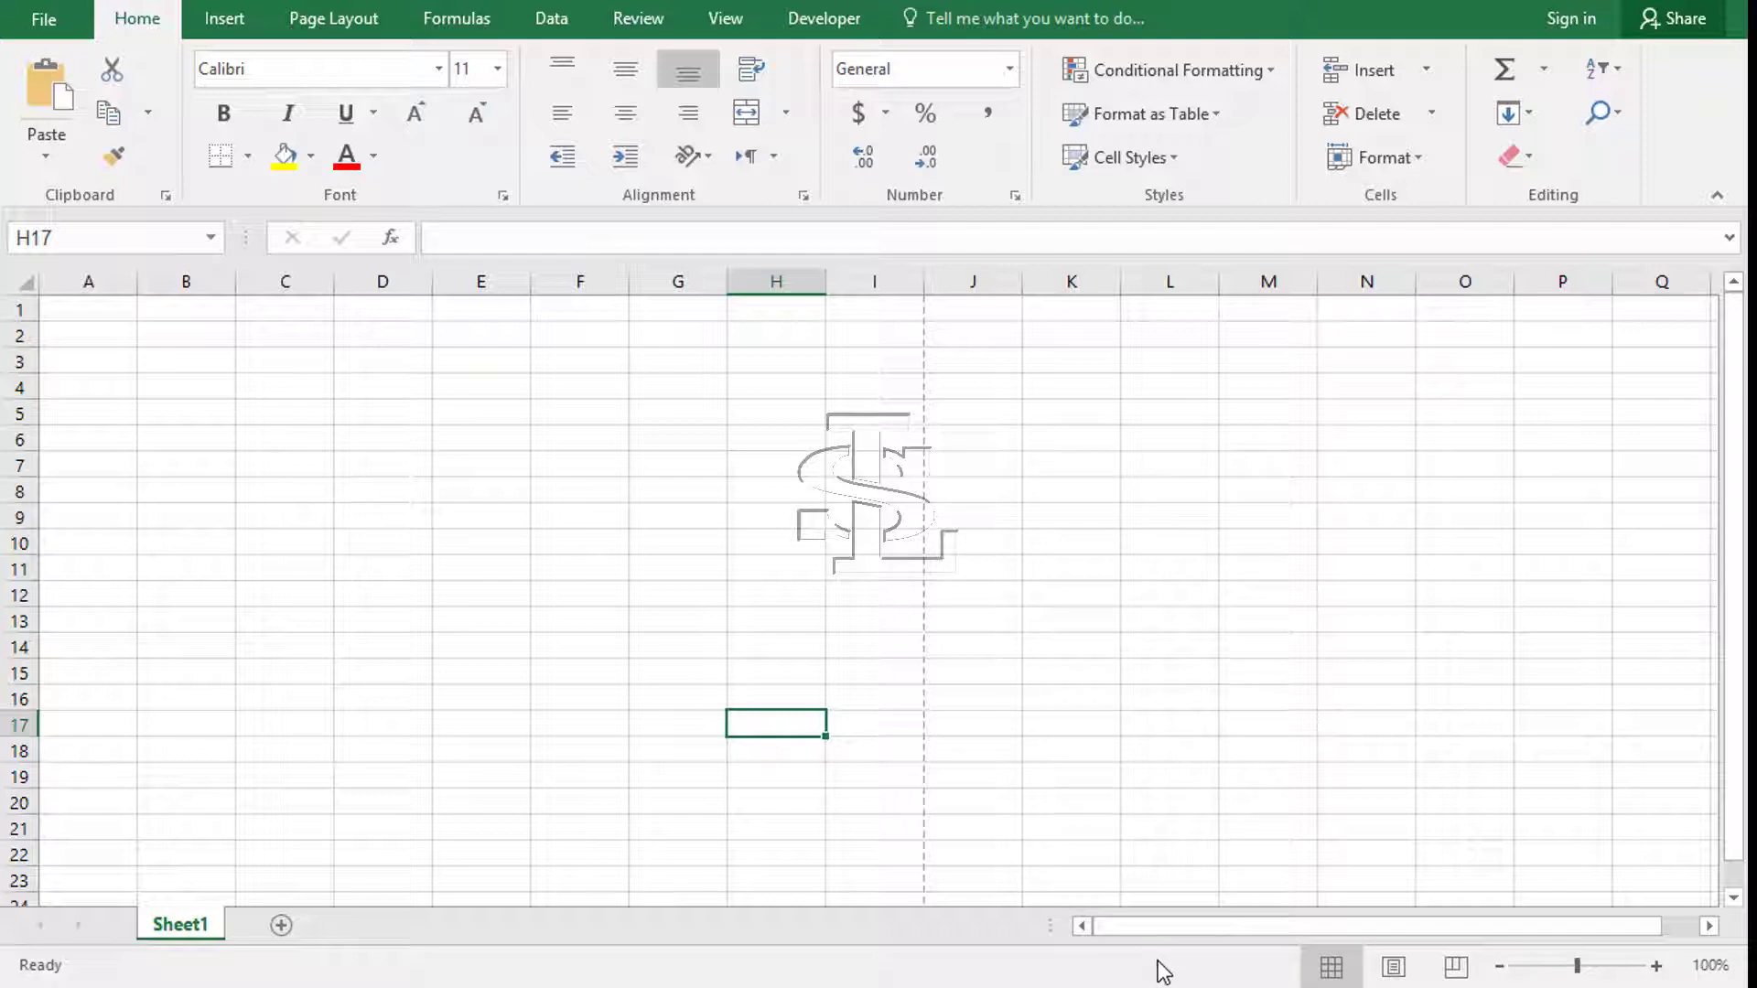
pyautogui.rightClick(954, 974)
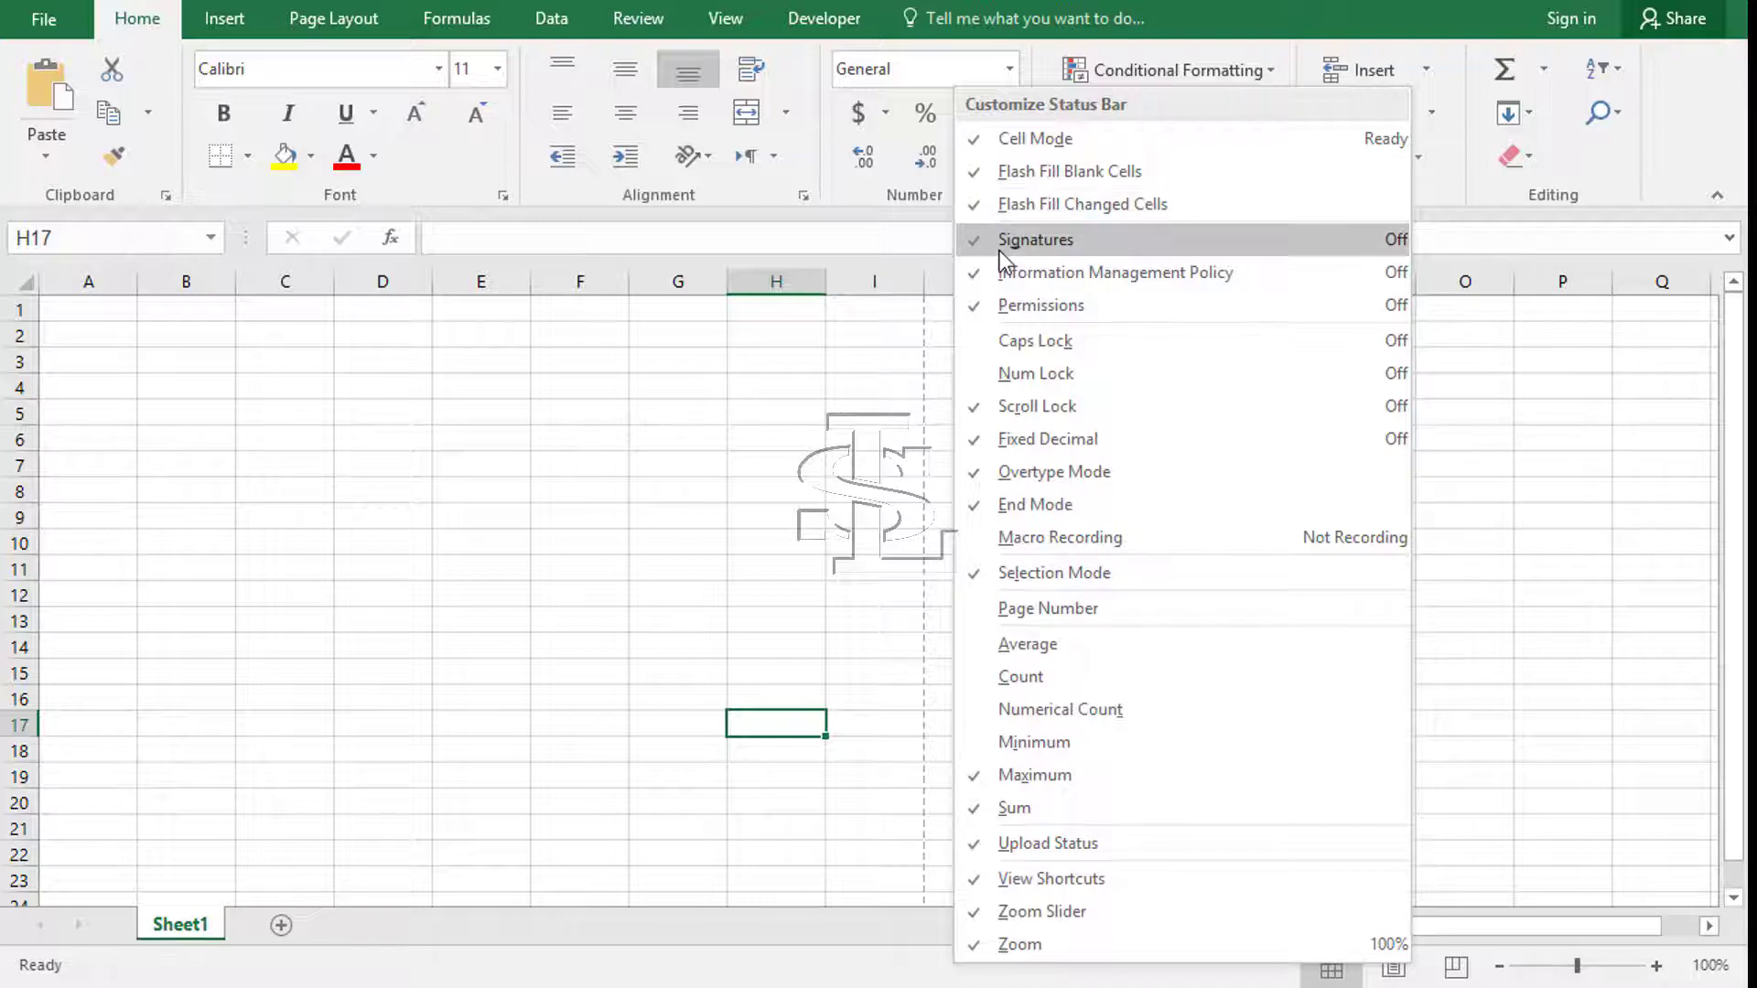
pyautogui.click(901, 972)
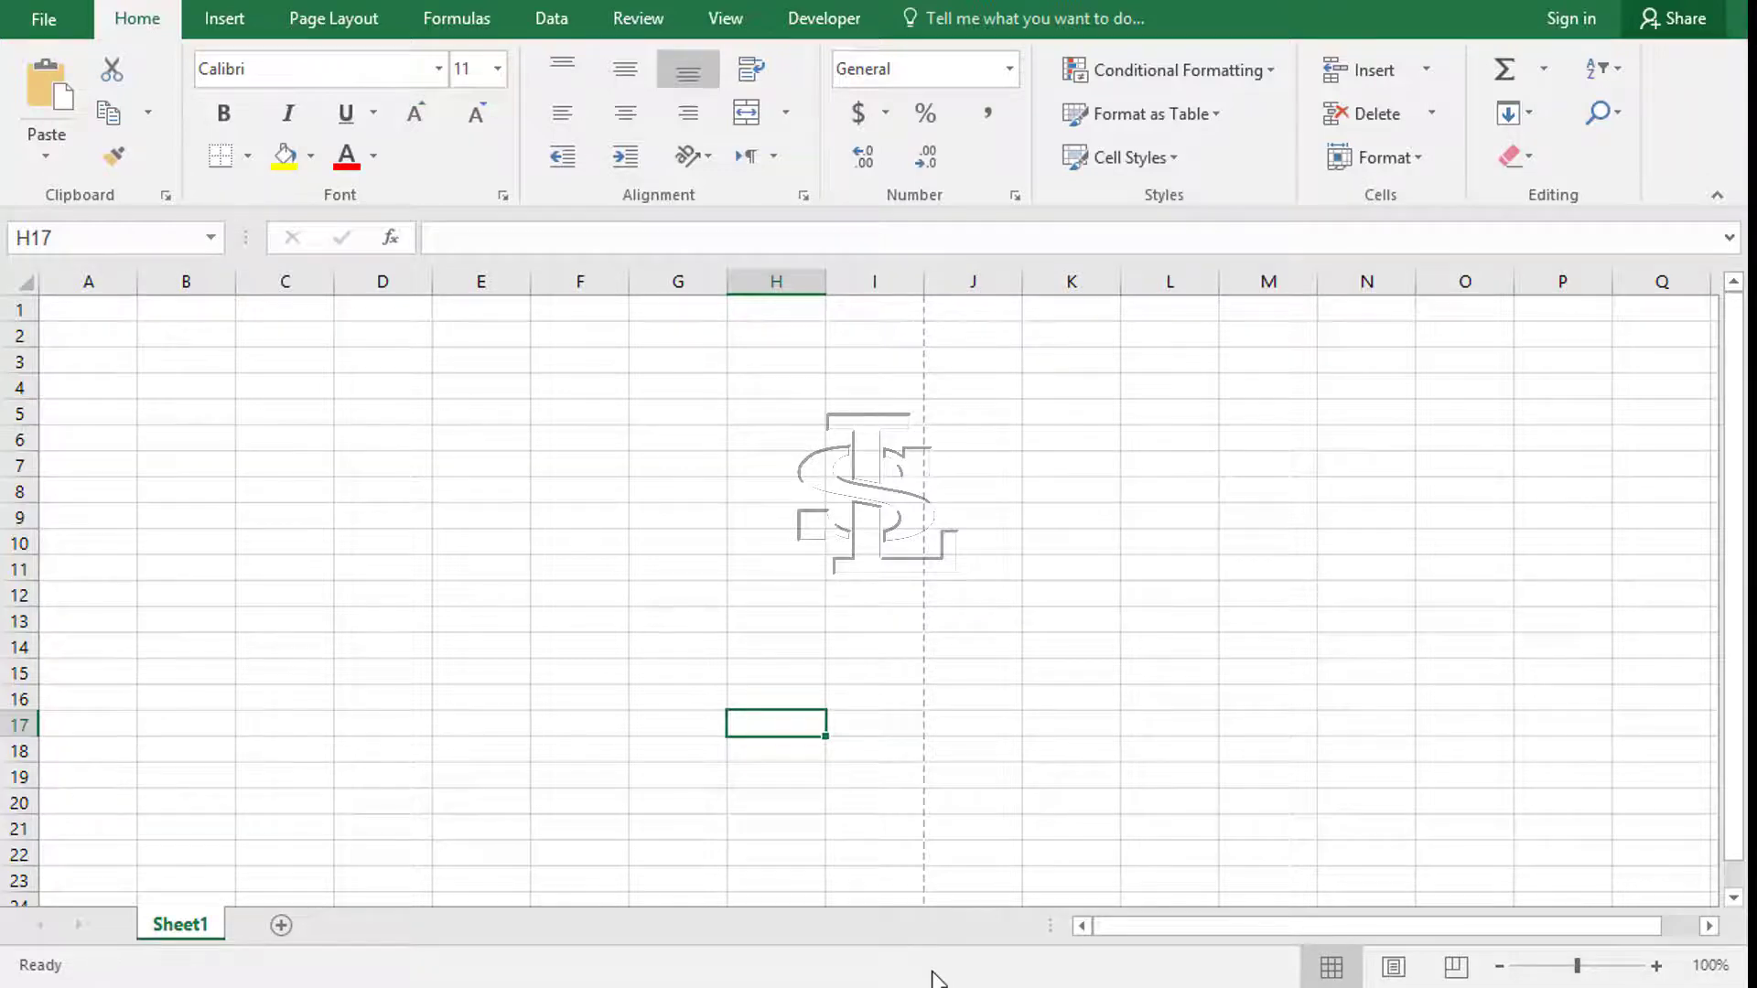
pyautogui.rightClick(934, 977)
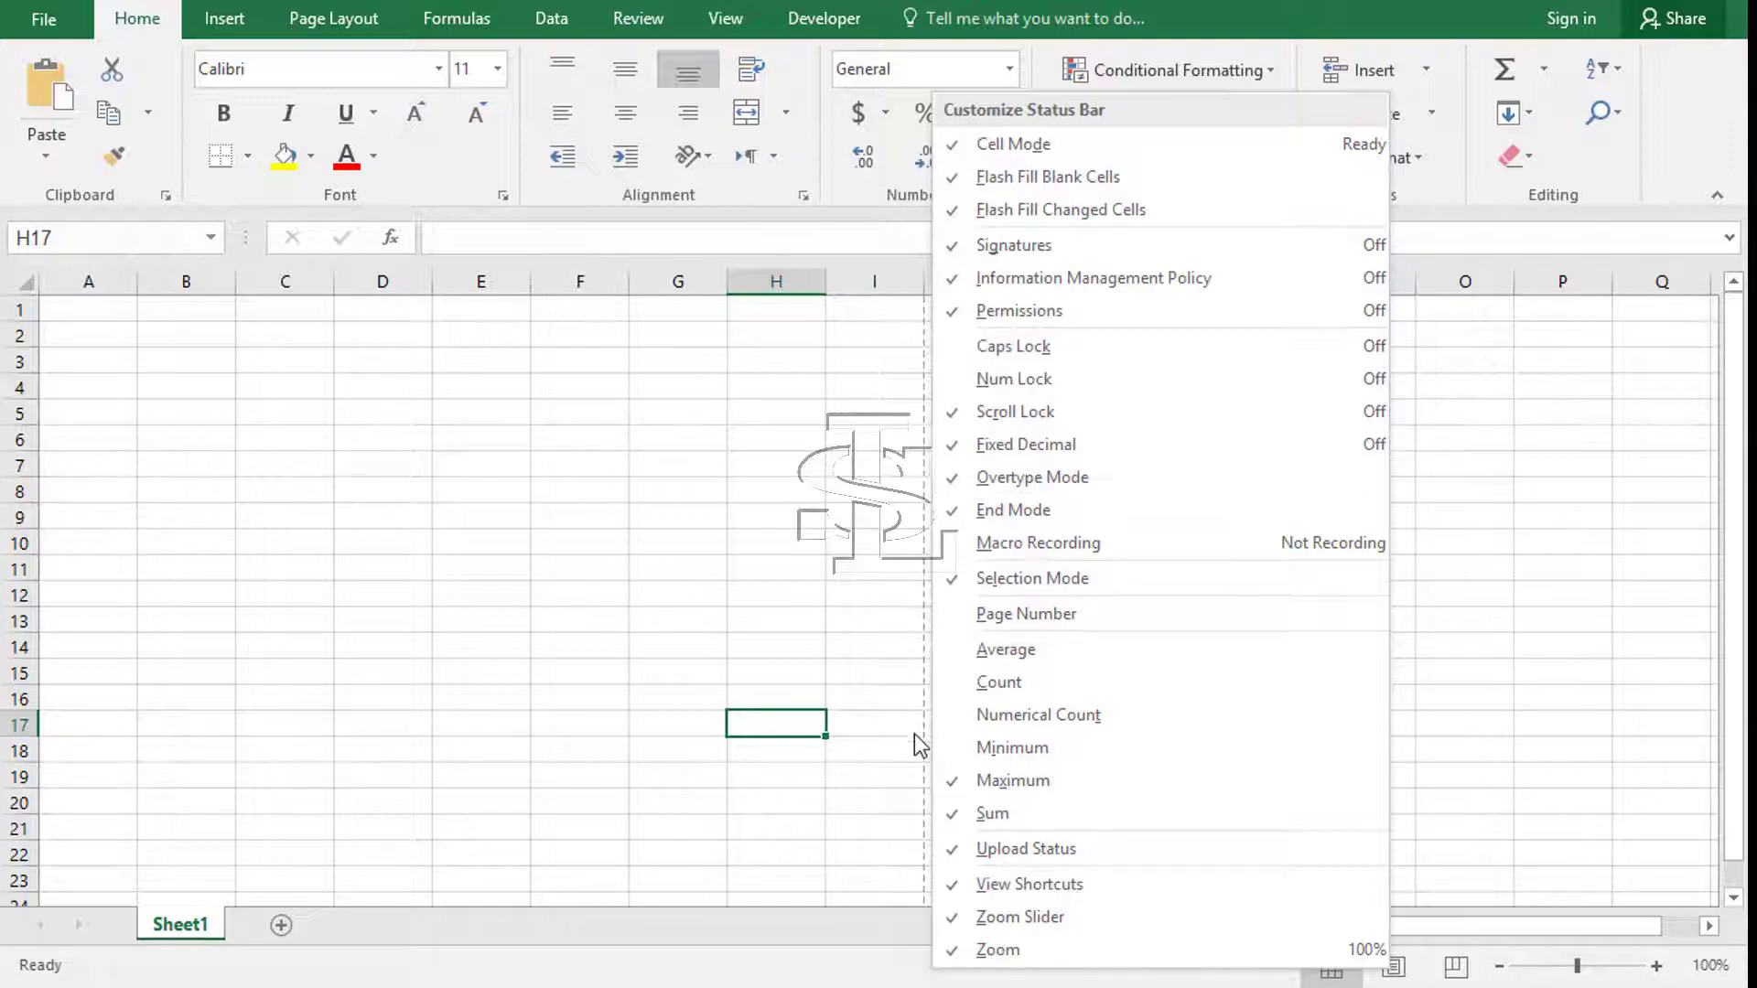
pyautogui.click(863, 966)
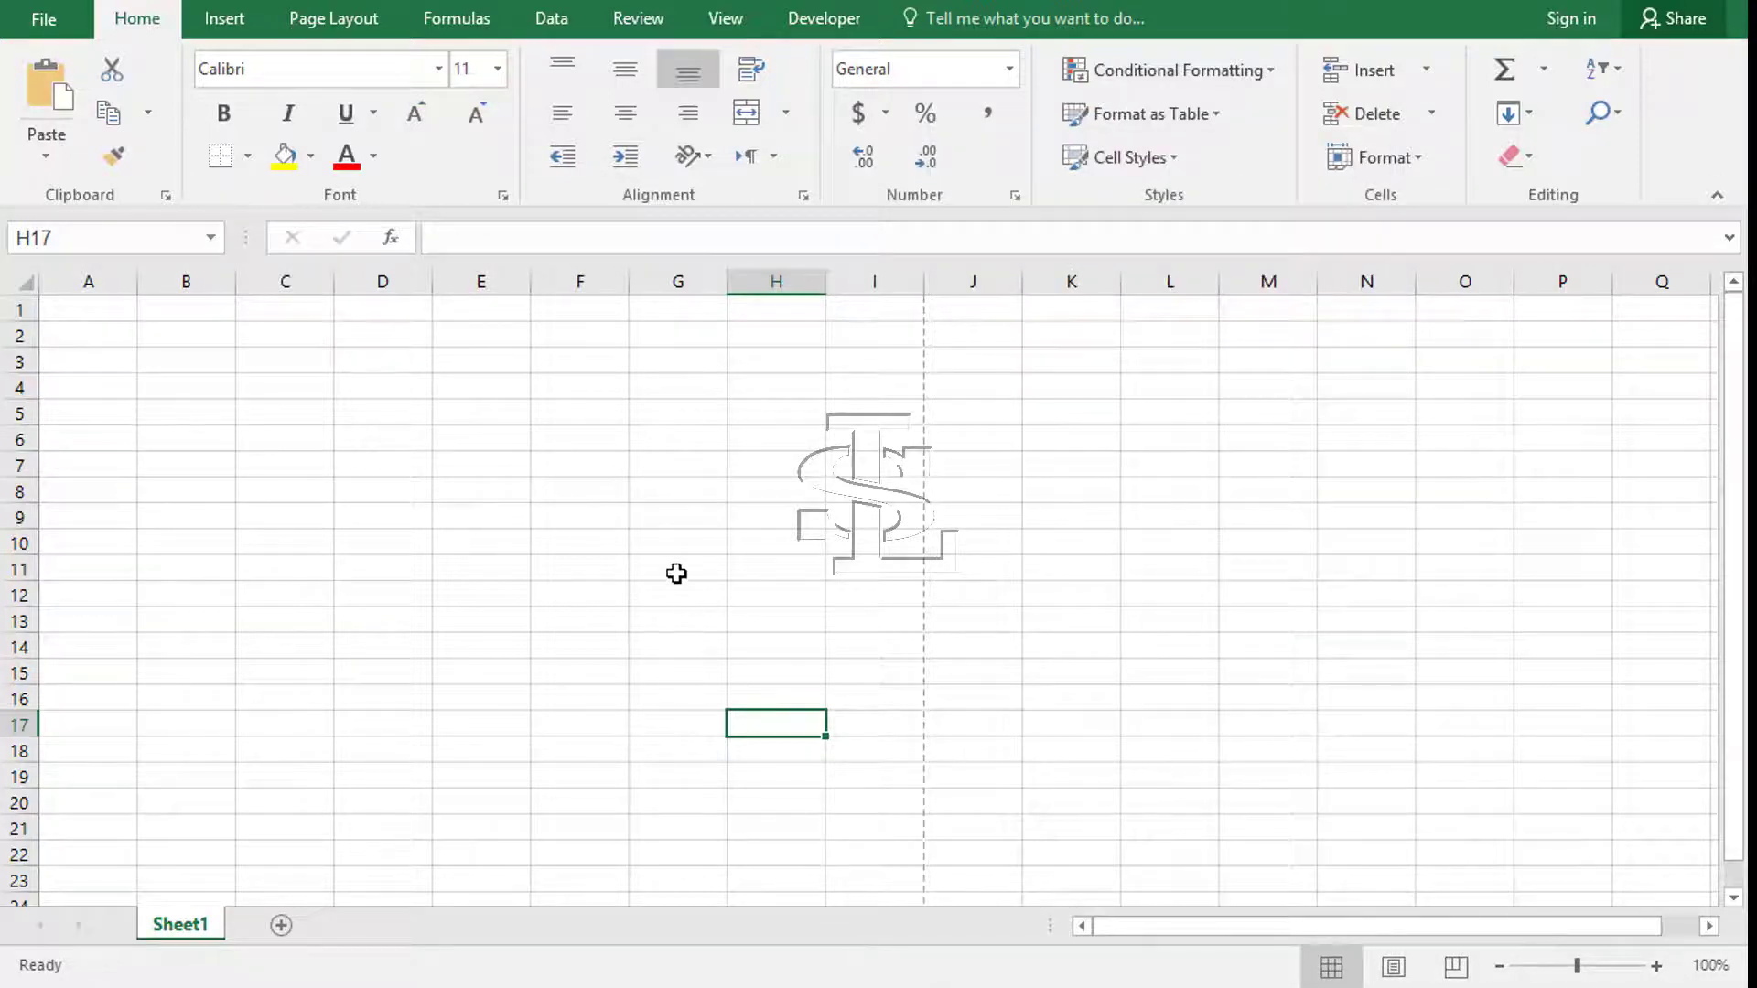
pyautogui.click(677, 540)
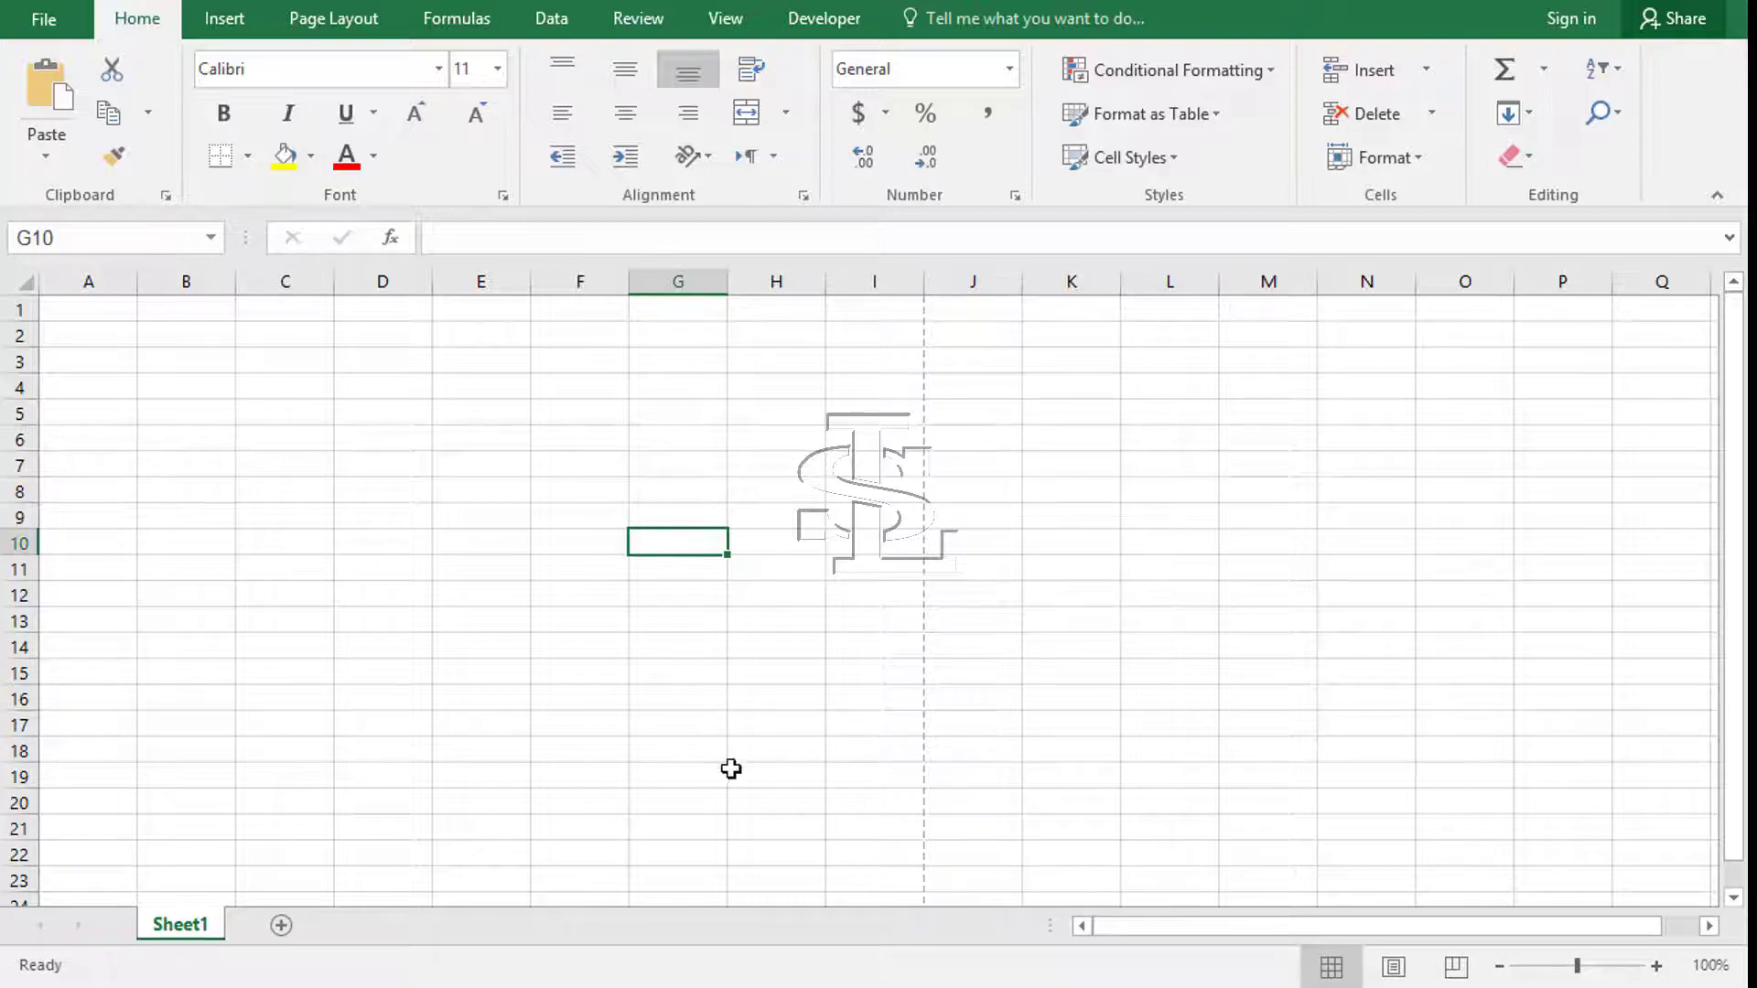
# Step: Add the Caps Lock indicator to the status bar and turn Caps Lock on
pyautogui.rightClick(785, 968)
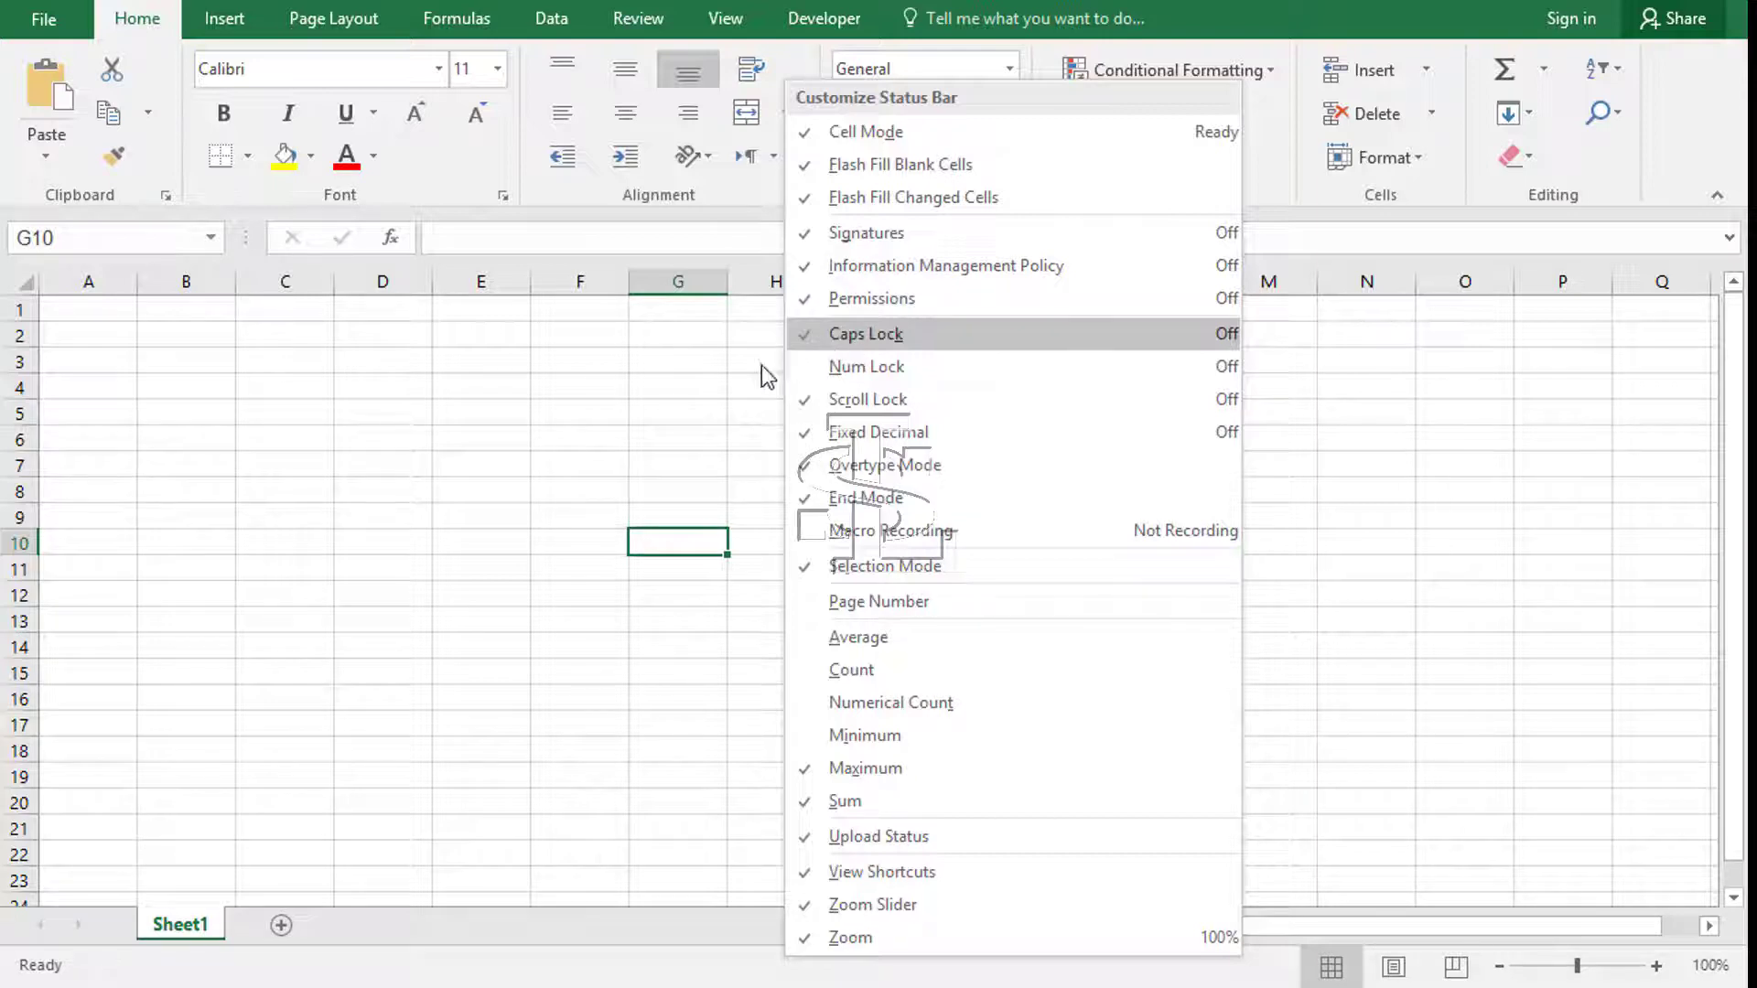
pyautogui.click(667, 406)
pyautogui.click(670, 420)
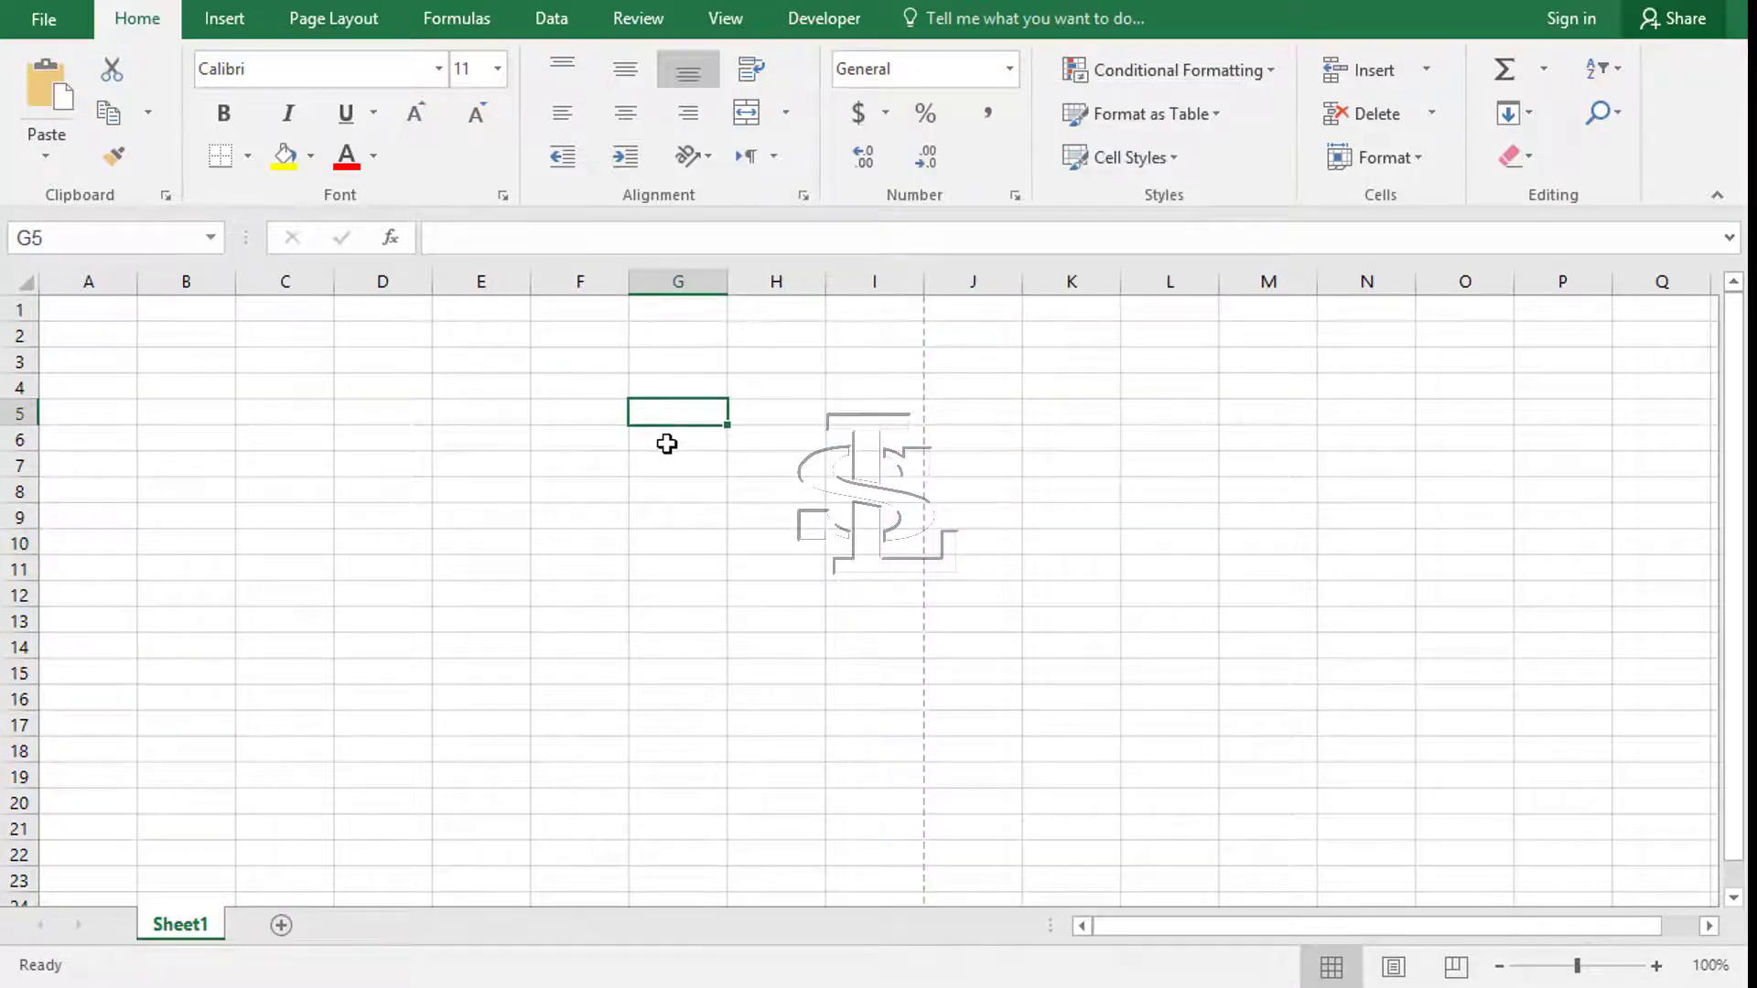
pyautogui.press('capslock')
# Step: Review the status bar options again, then select cell C11
pyautogui.rightClick(382, 972)
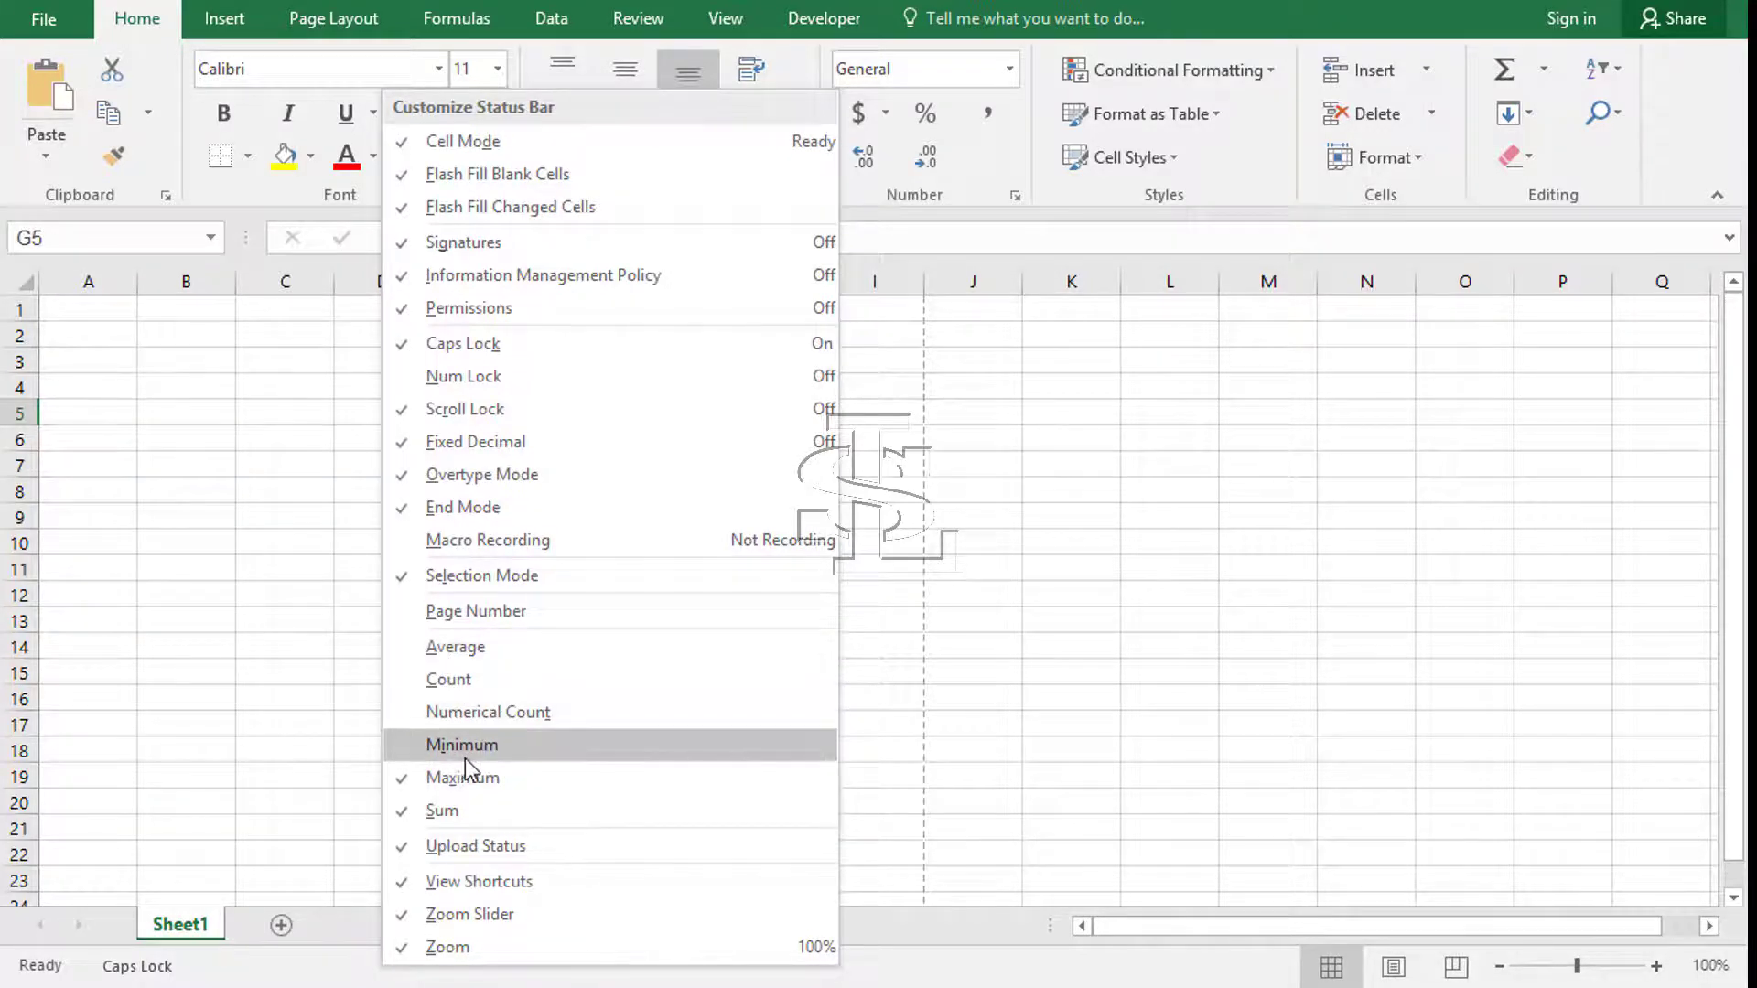
pyautogui.click(295, 567)
pyautogui.click(303, 574)
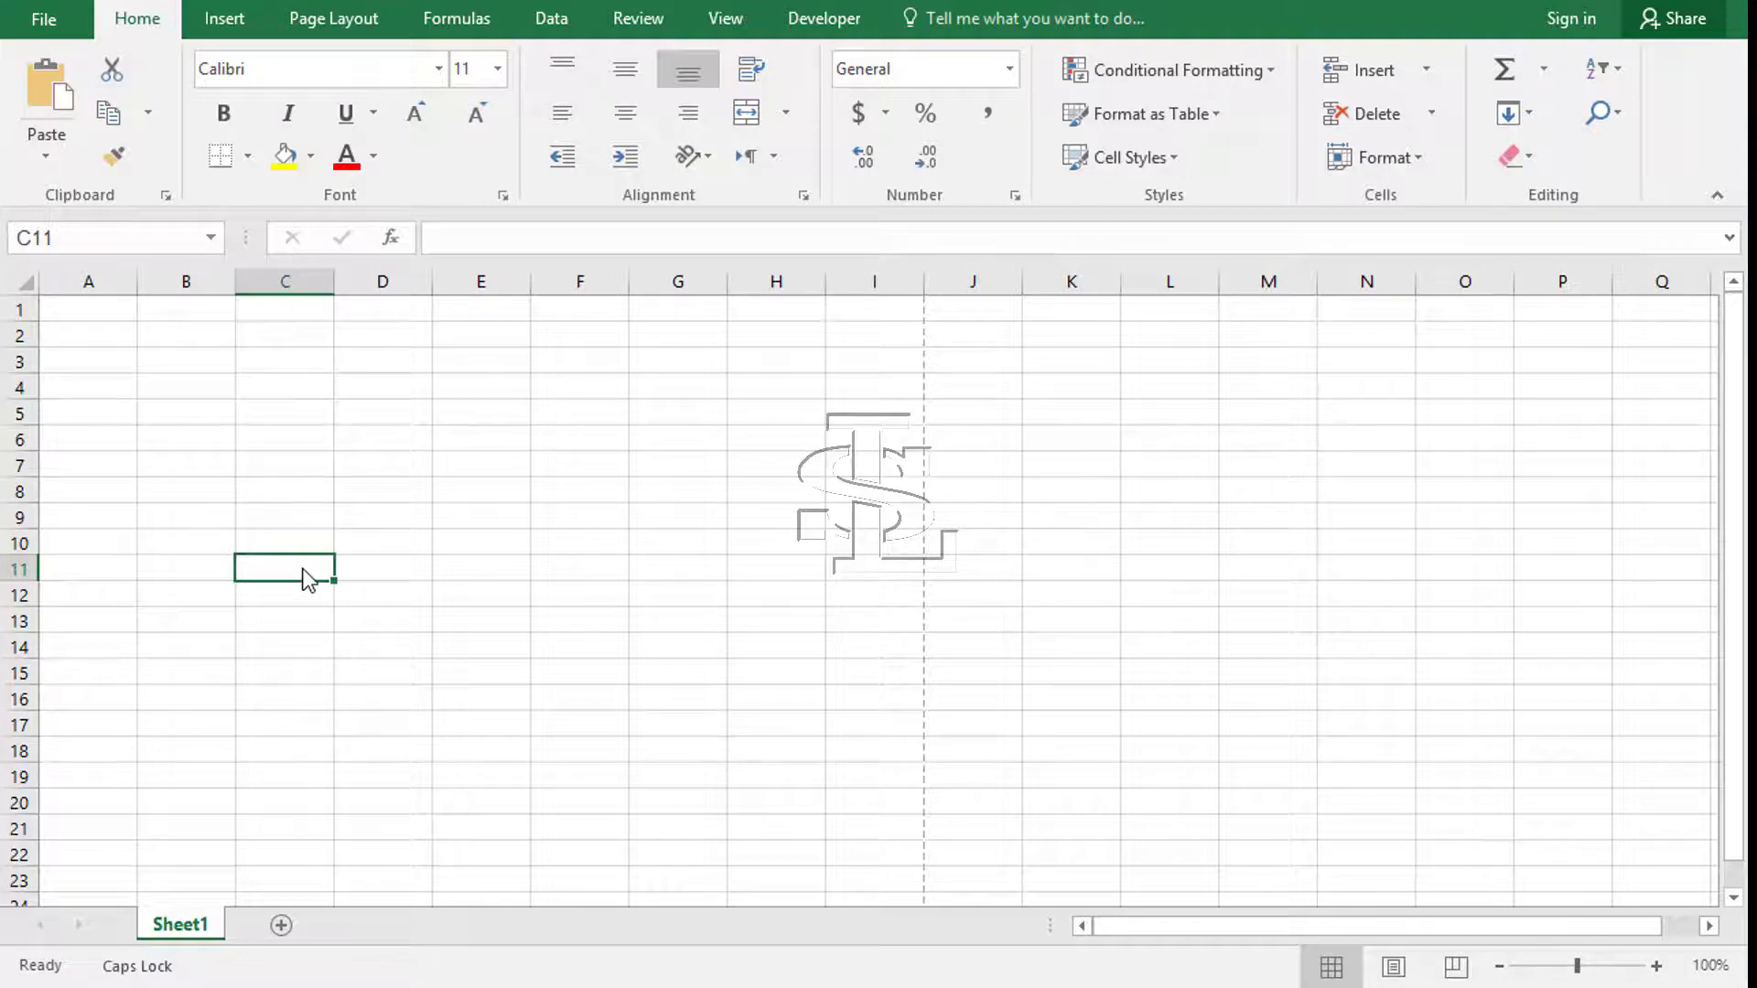
# Step: Enter 868 in C11 and 88 in C12, correcting the mistyped '888]' entry
pyautogui.write('868')
pyautogui.press('Return')
pyautogui.write('88')
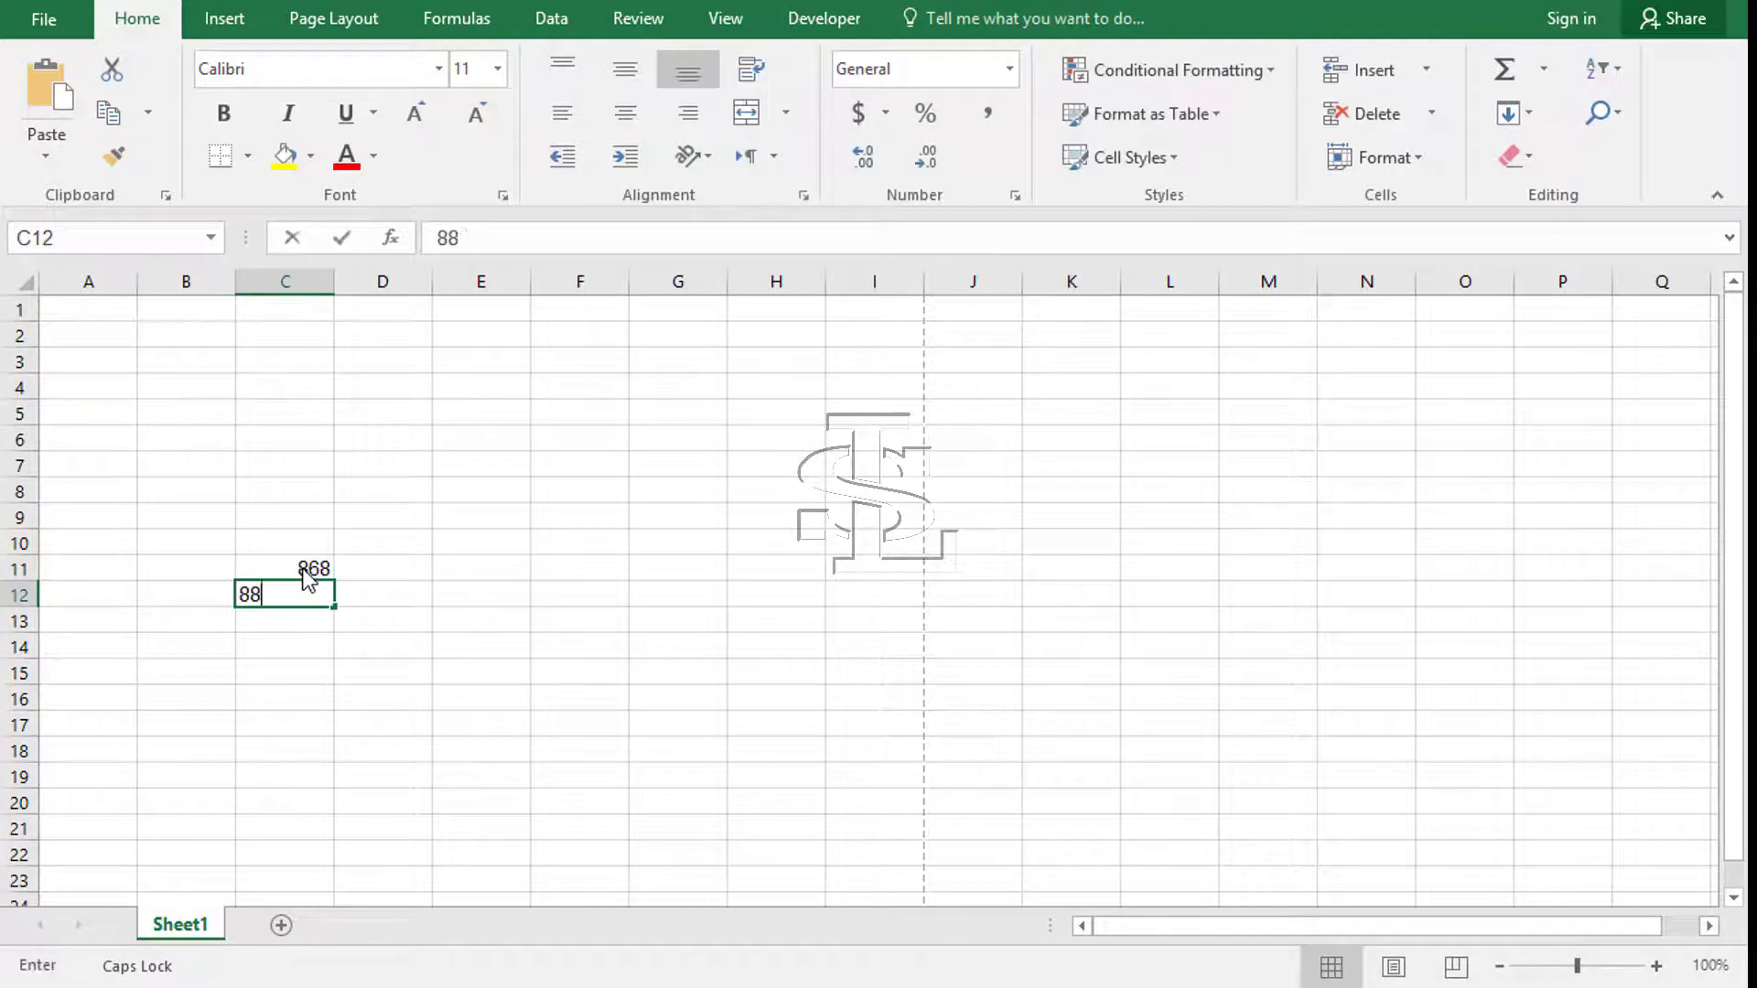
pyautogui.write('8]')
pyautogui.press('Return')
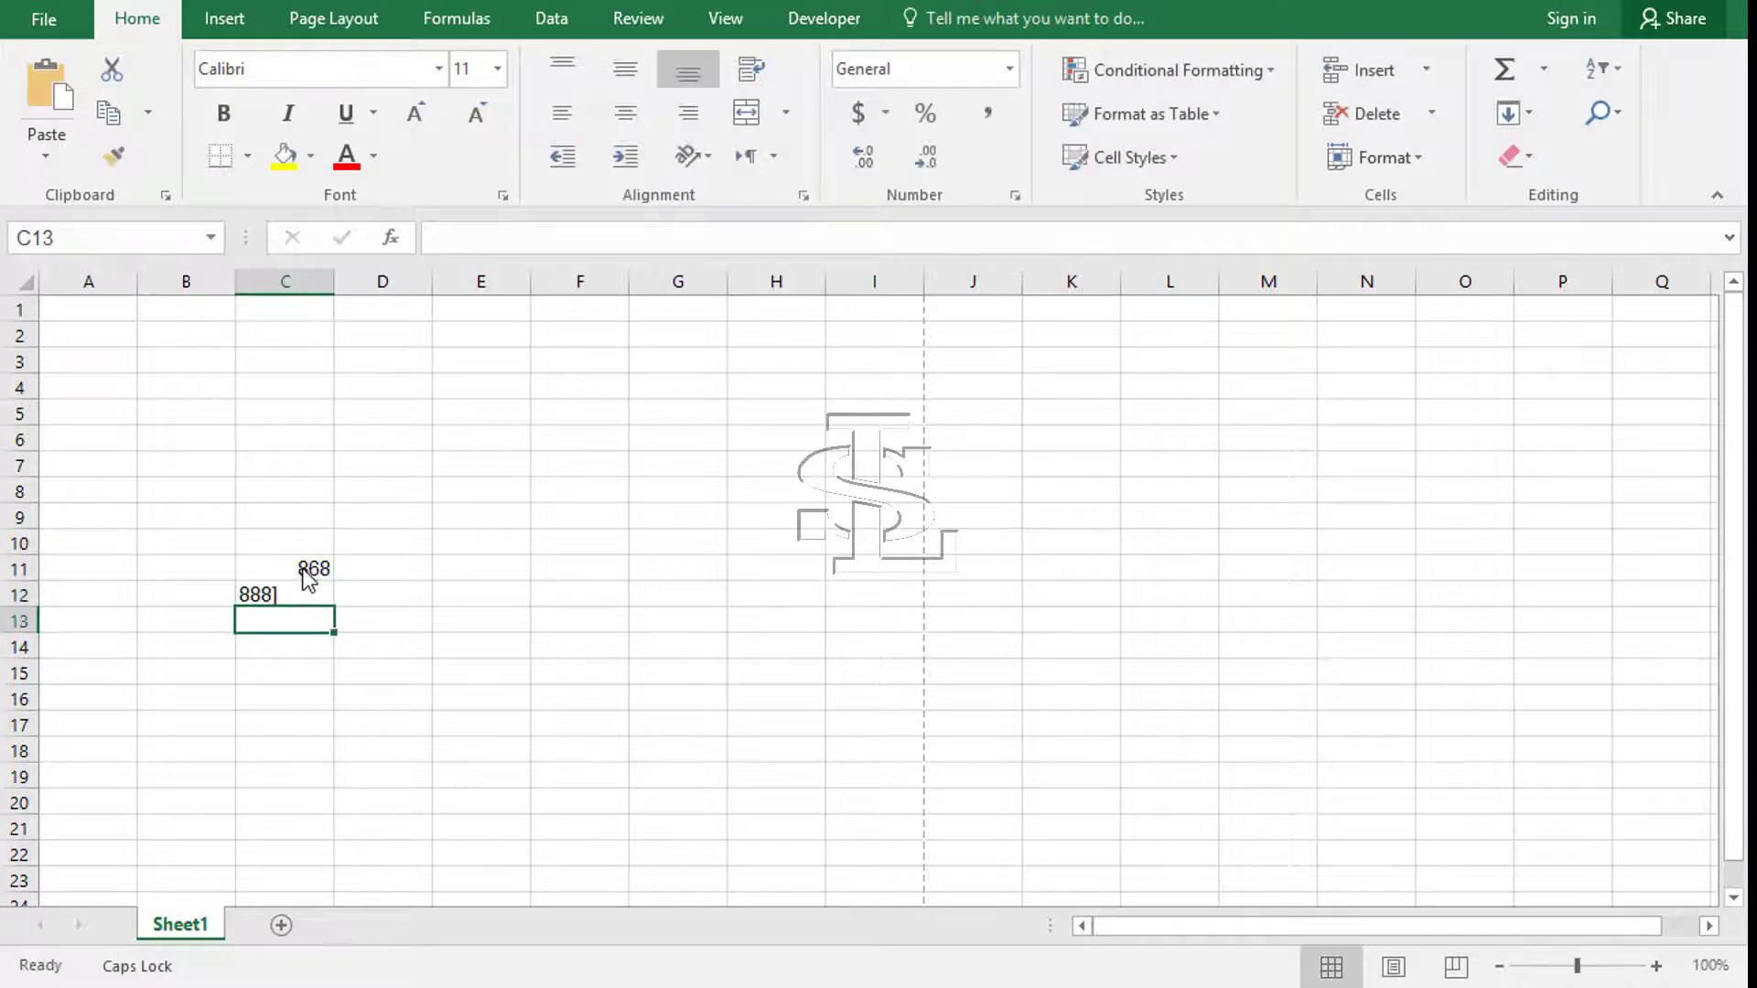
pyautogui.press('Up')
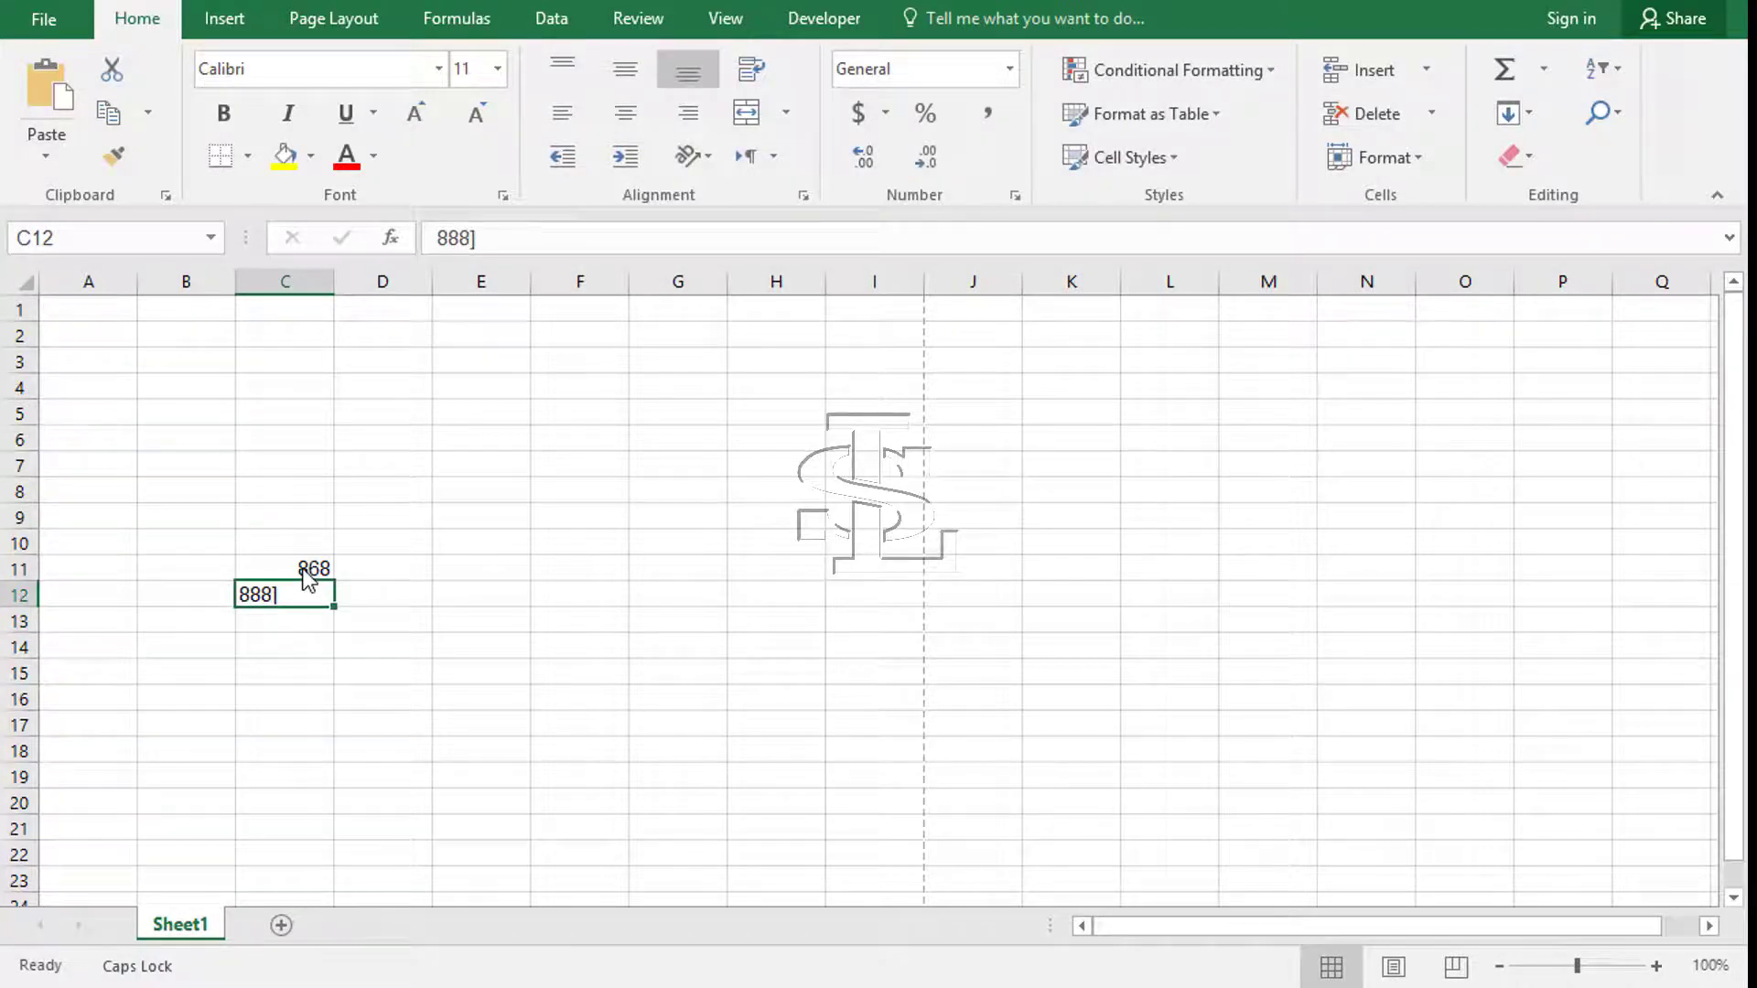
pyautogui.write('88')
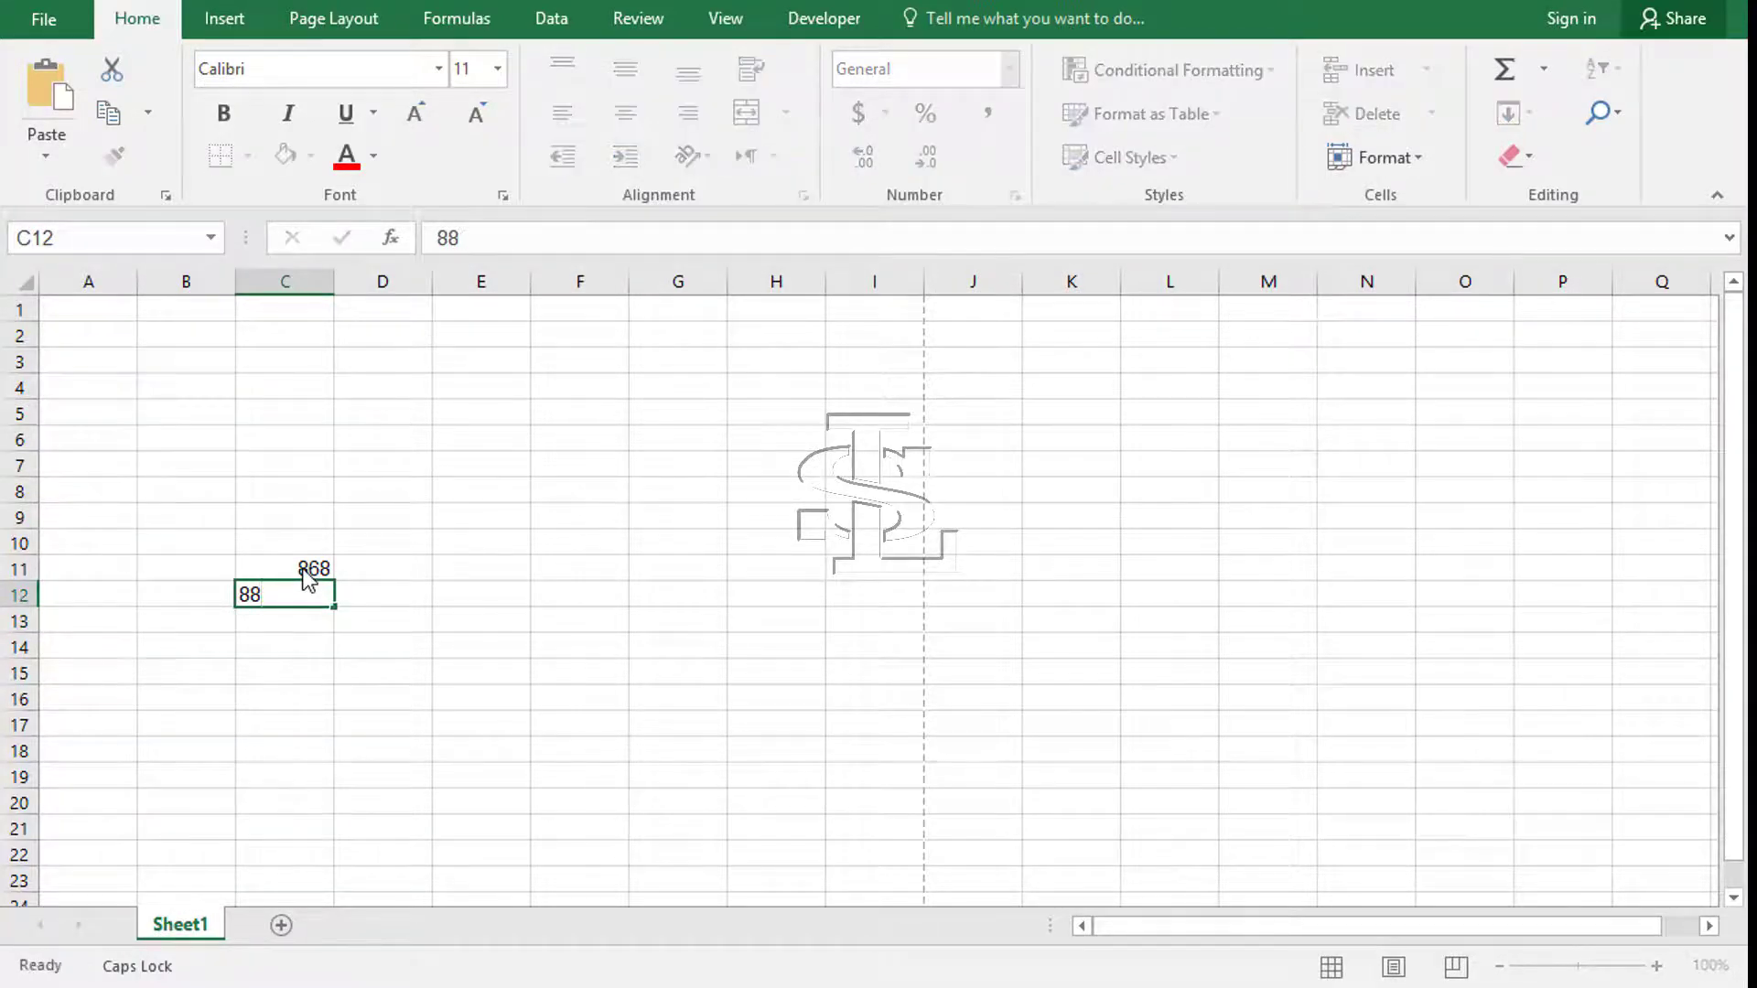
pyautogui.press('Return')
# Step: Enter 342, 344 and 23434 in C13:C15, then select C11:C15
pyautogui.write('342')
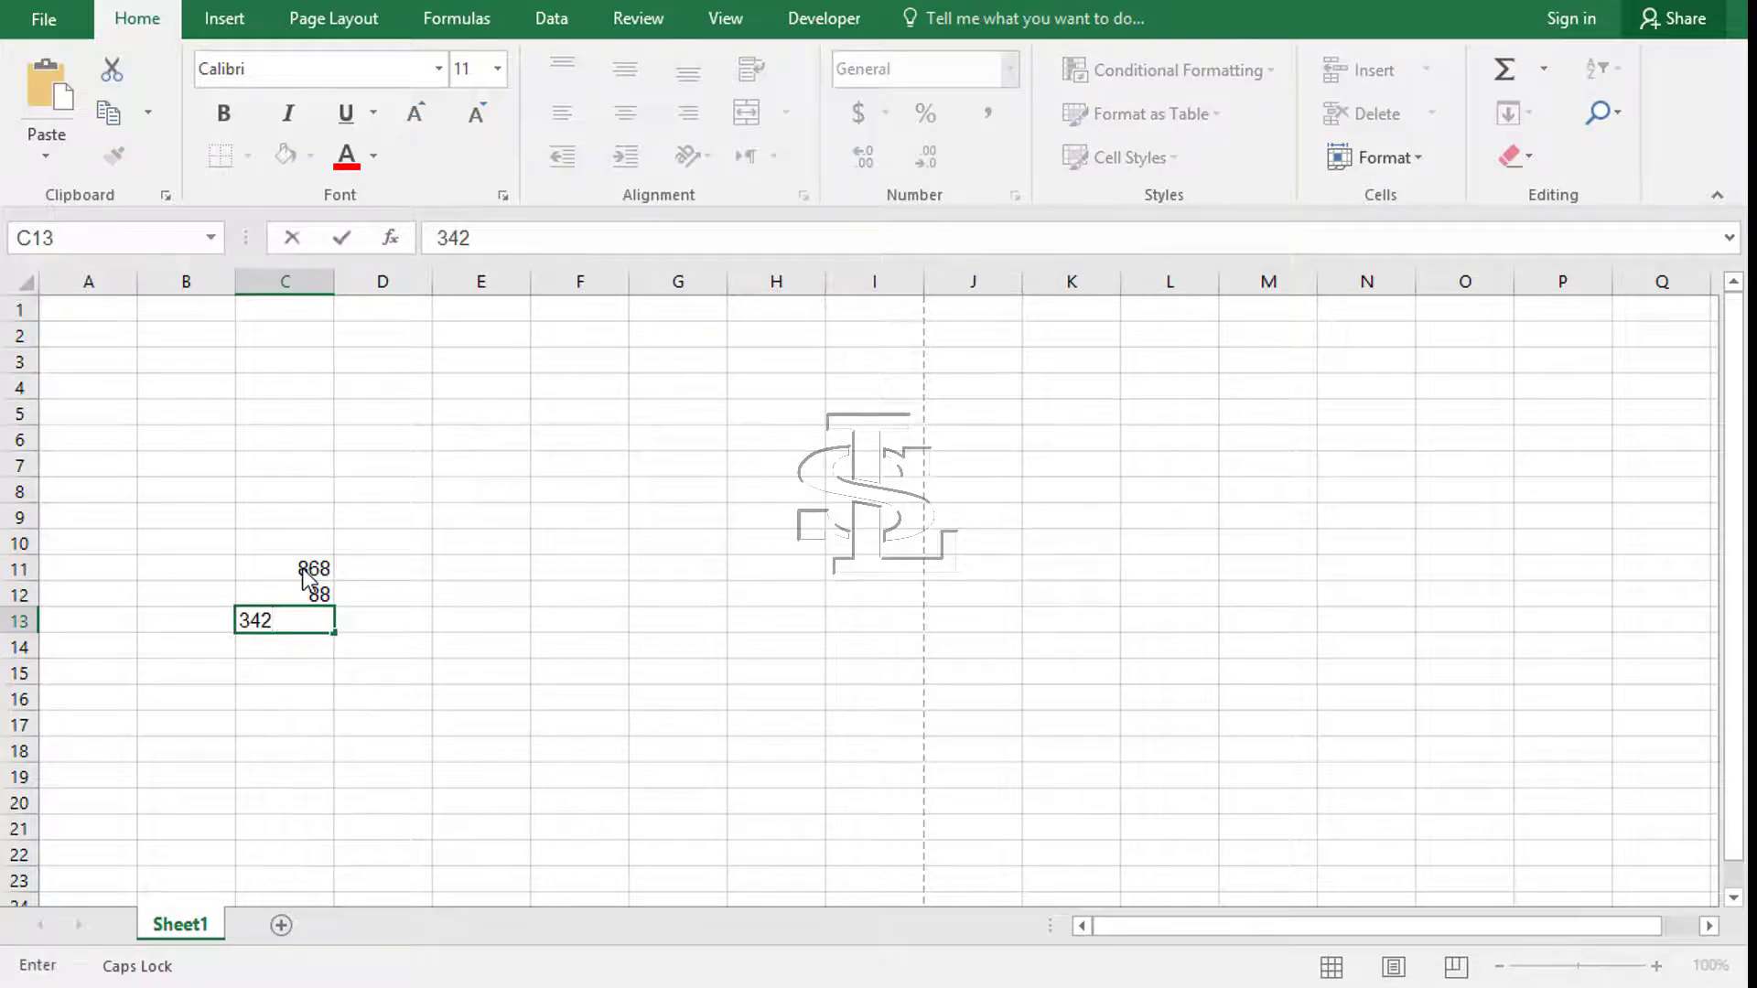
pyautogui.press('Return')
pyautogui.write('344')
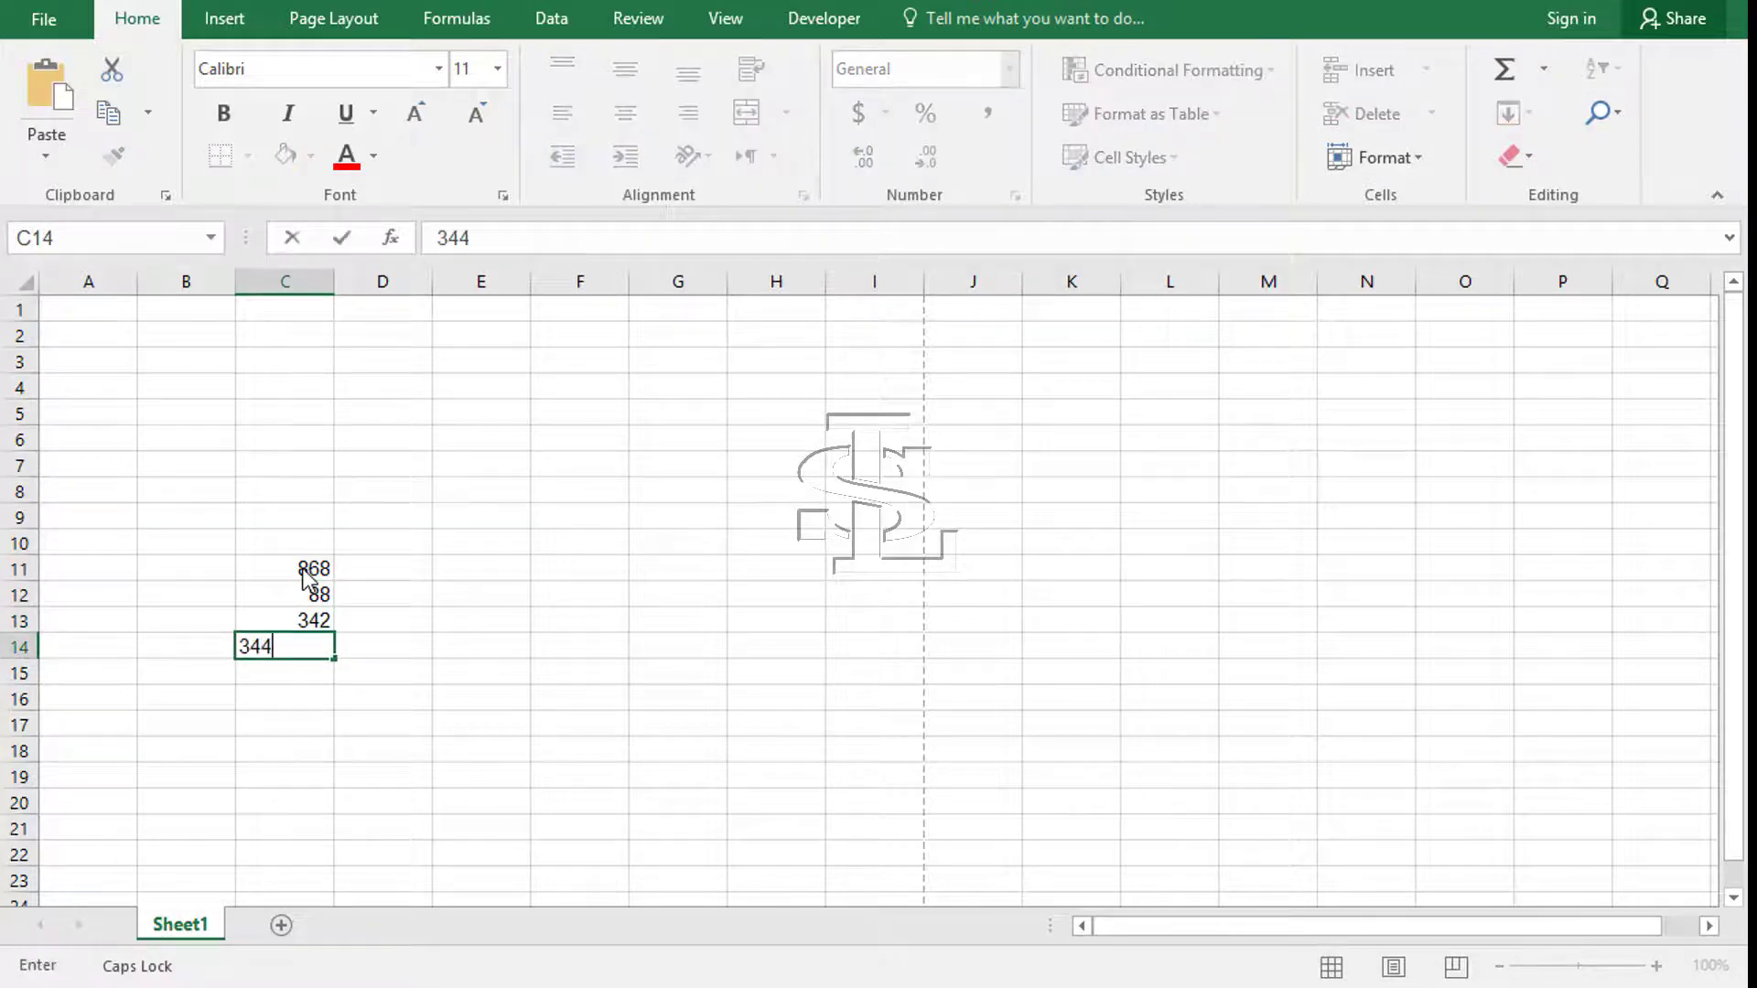
pyautogui.press('Return')
pyautogui.write('23434')
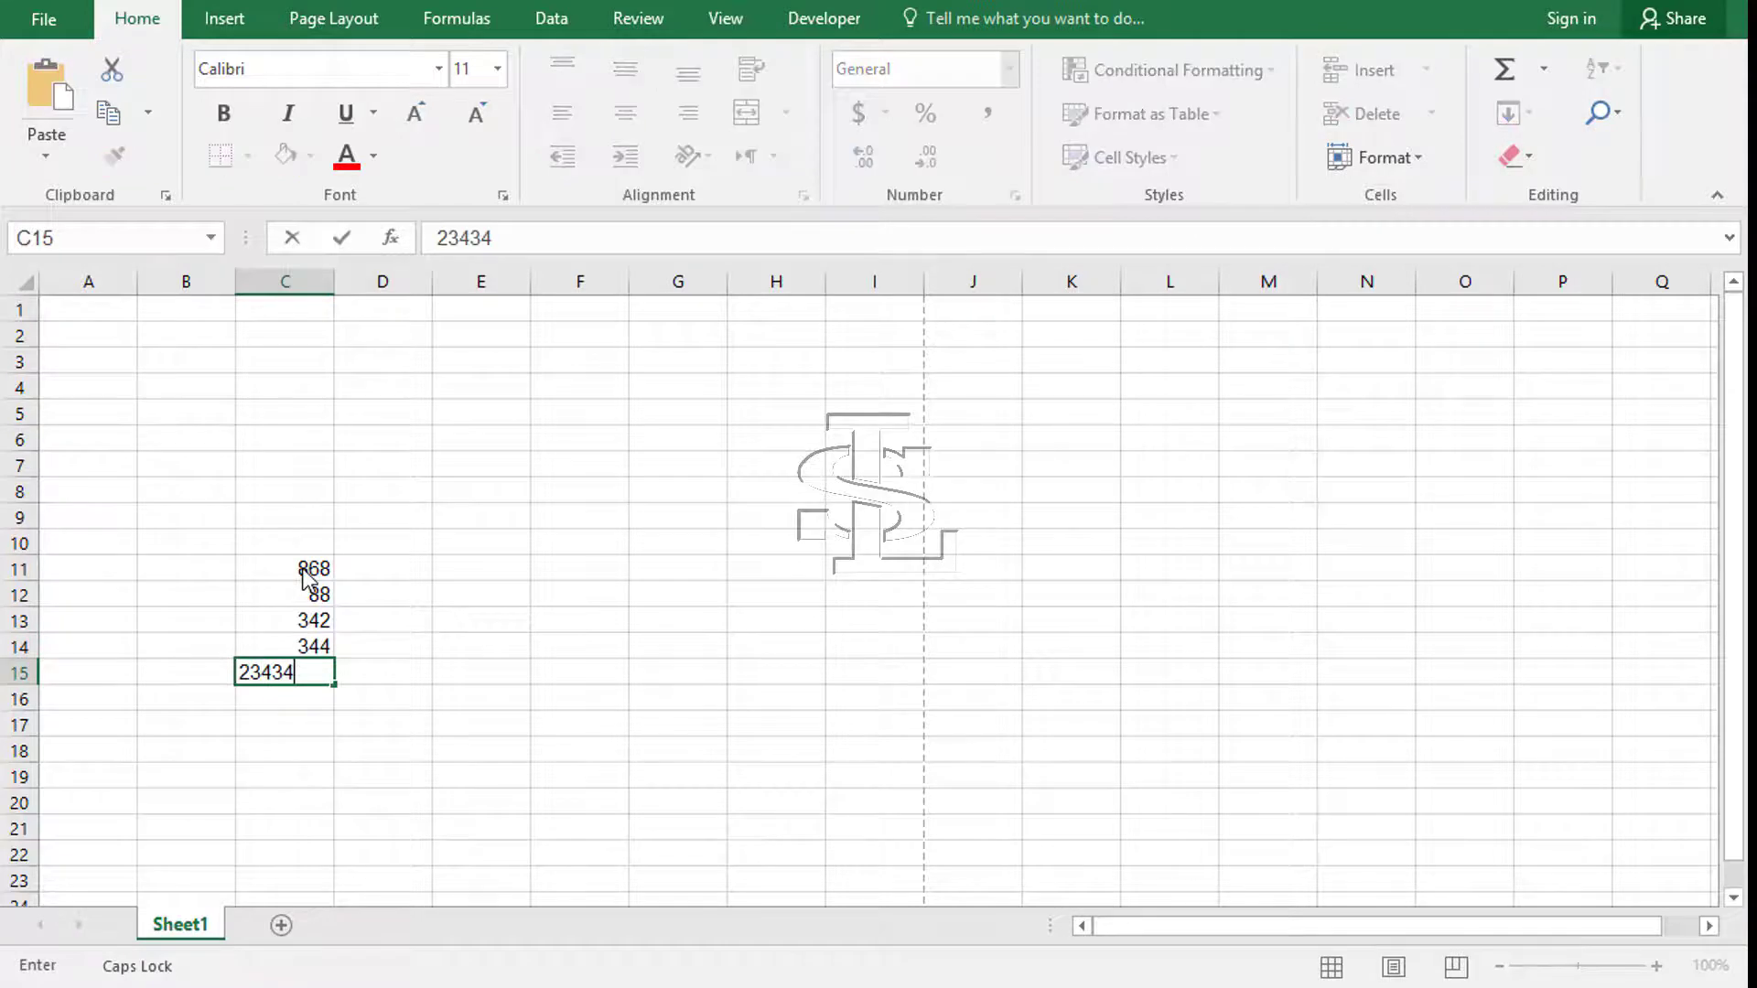
pyautogui.press('Return')
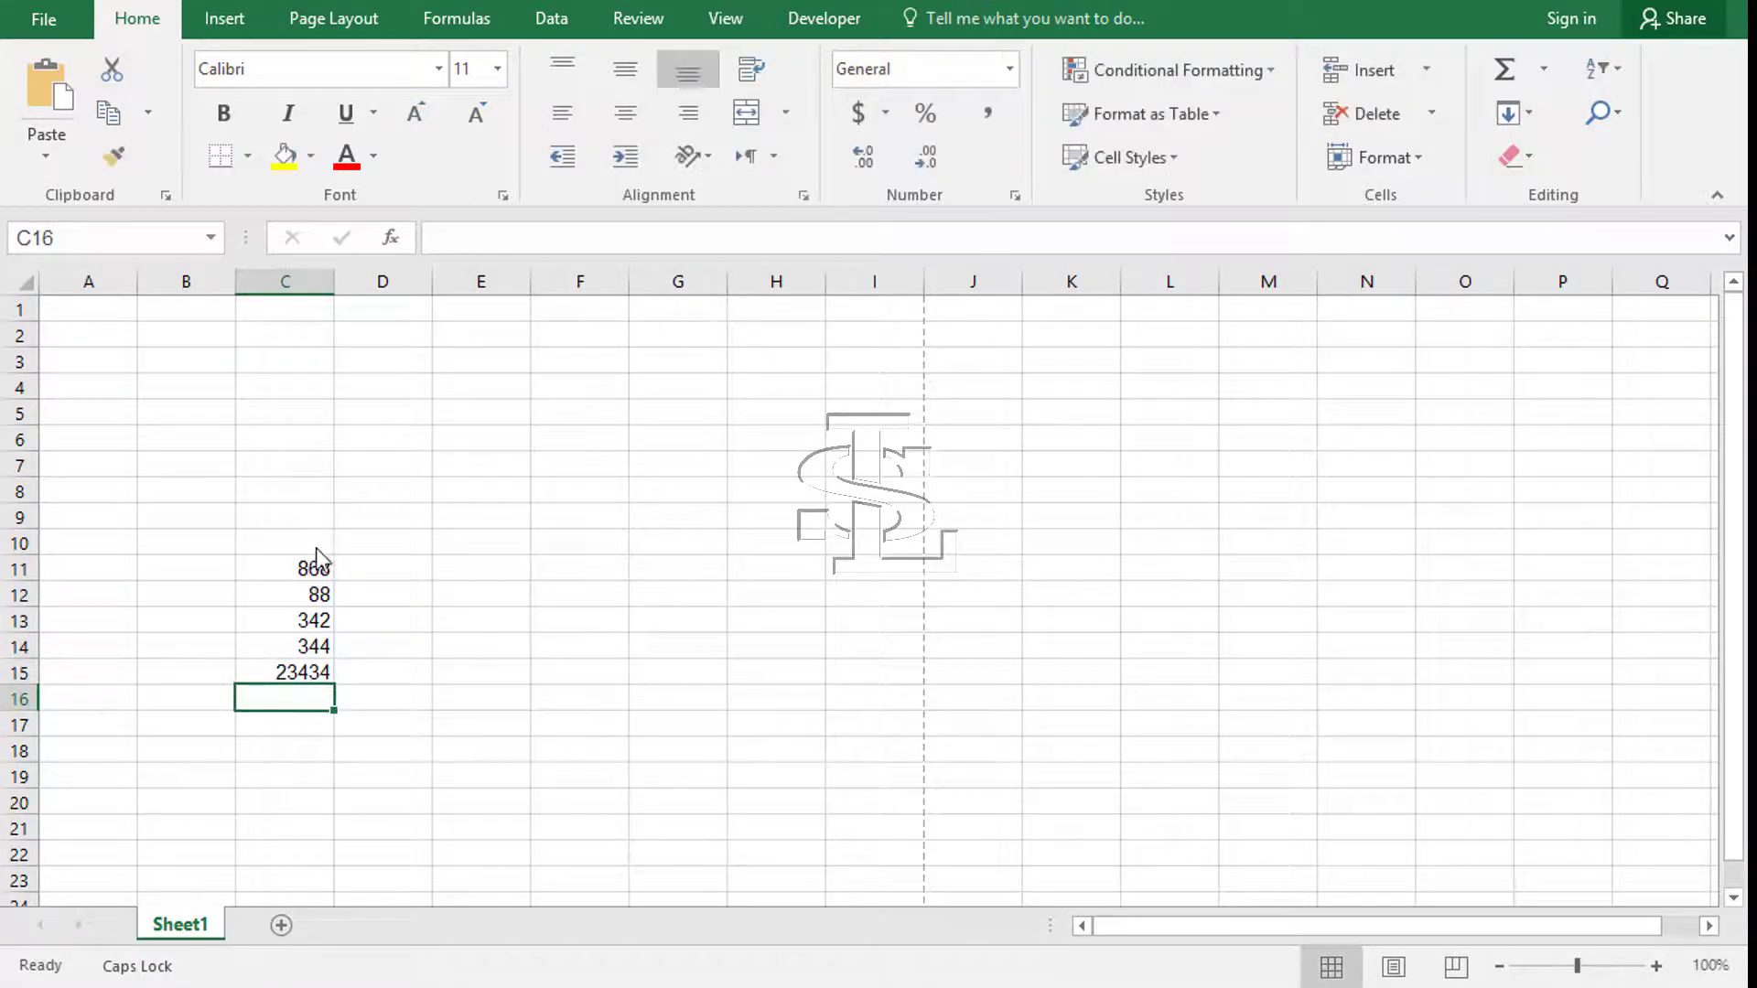
pyautogui.click(297, 577)
pyautogui.moveTo(298, 586); pyautogui.dragTo(299, 681)
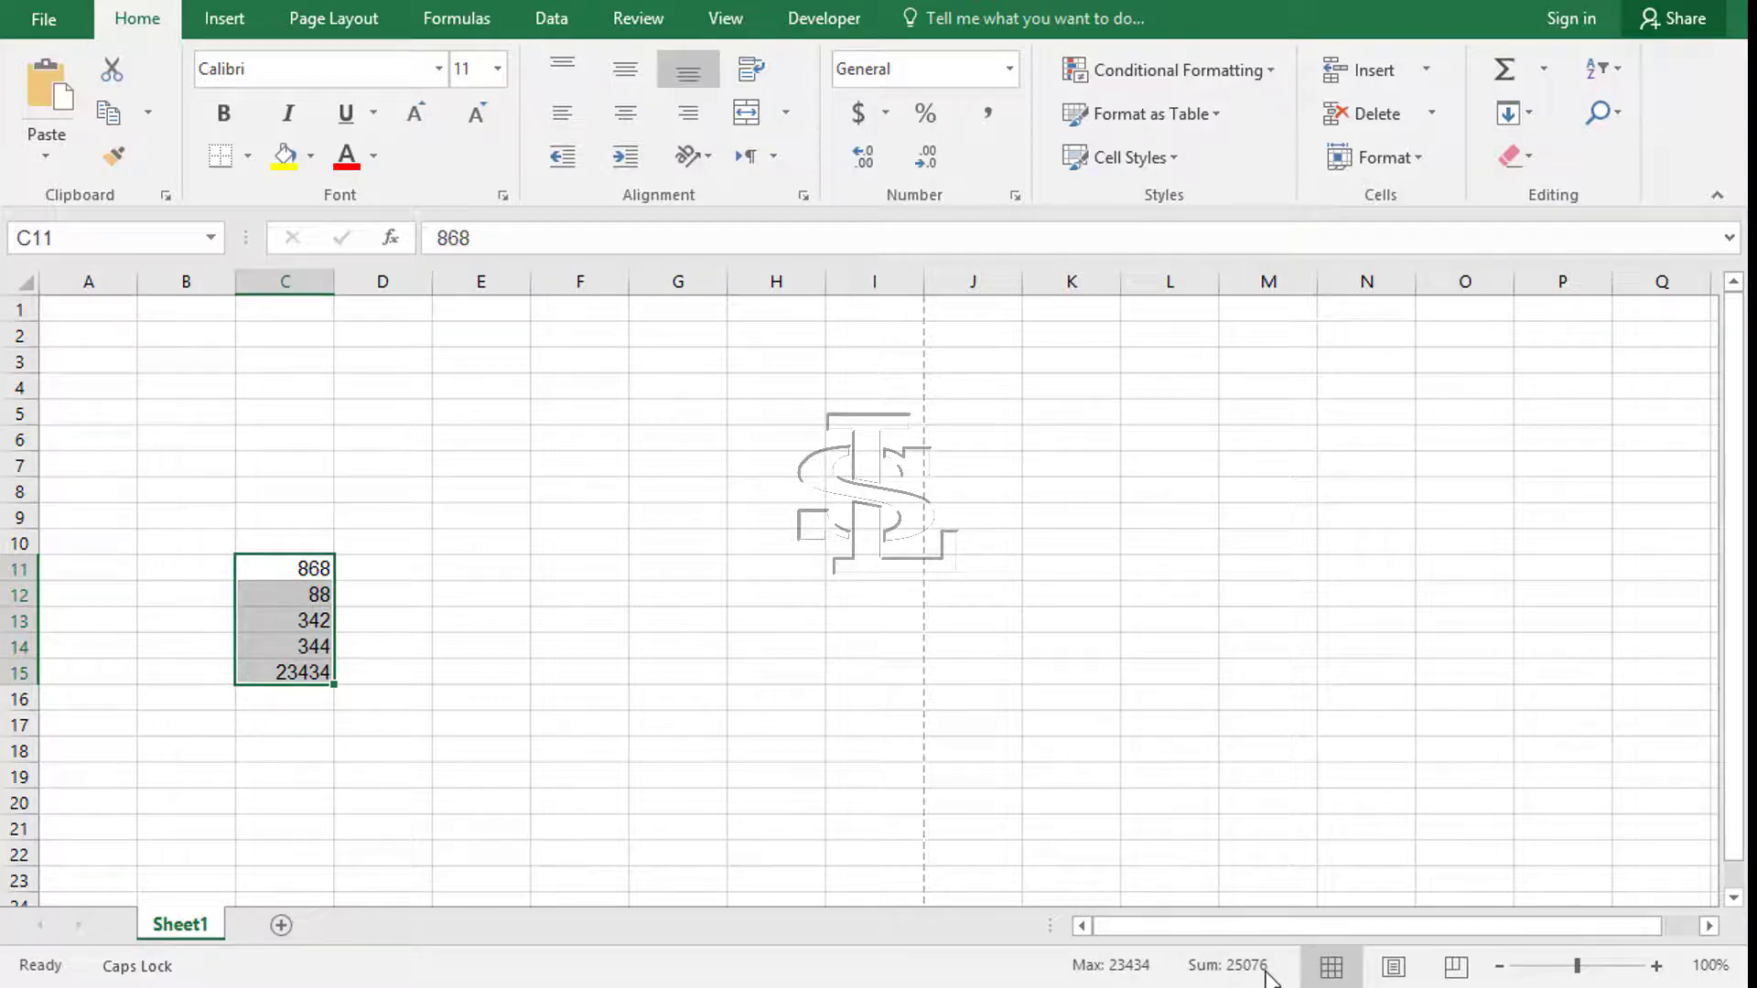
# Step: Enable Minimum, Numerical Count, Count and Average in the status bar
pyautogui.rightClick(971, 978)
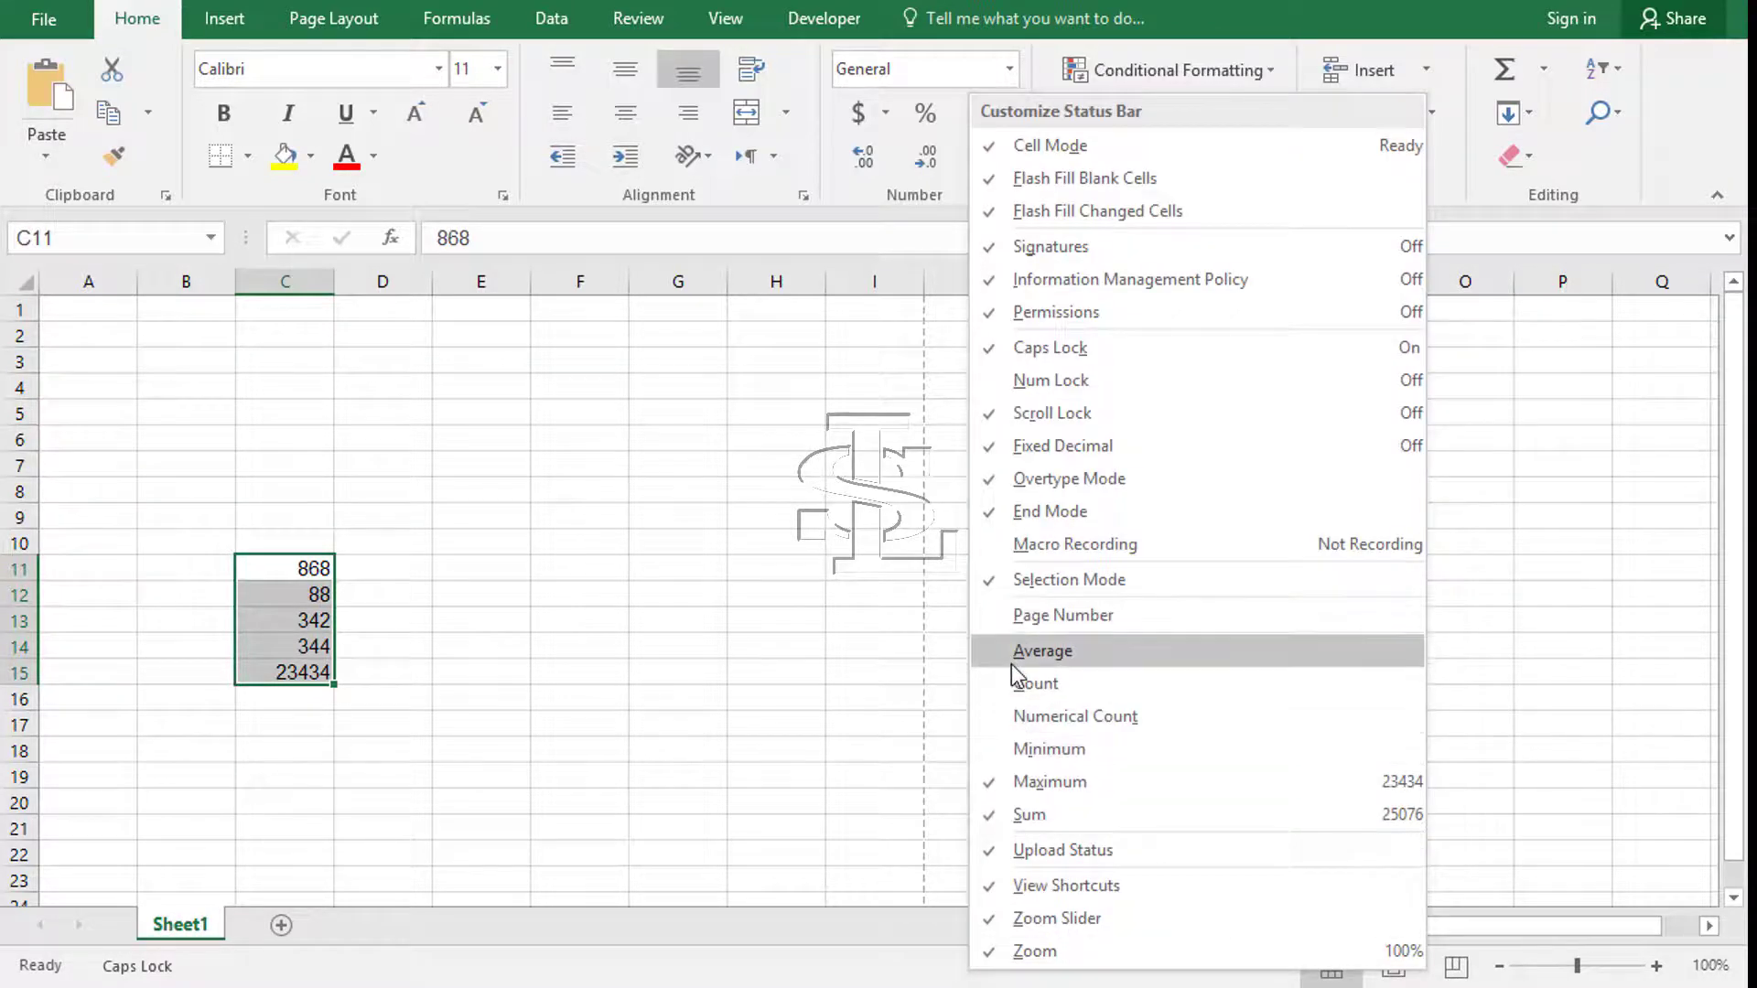
pyautogui.click(1036, 717)
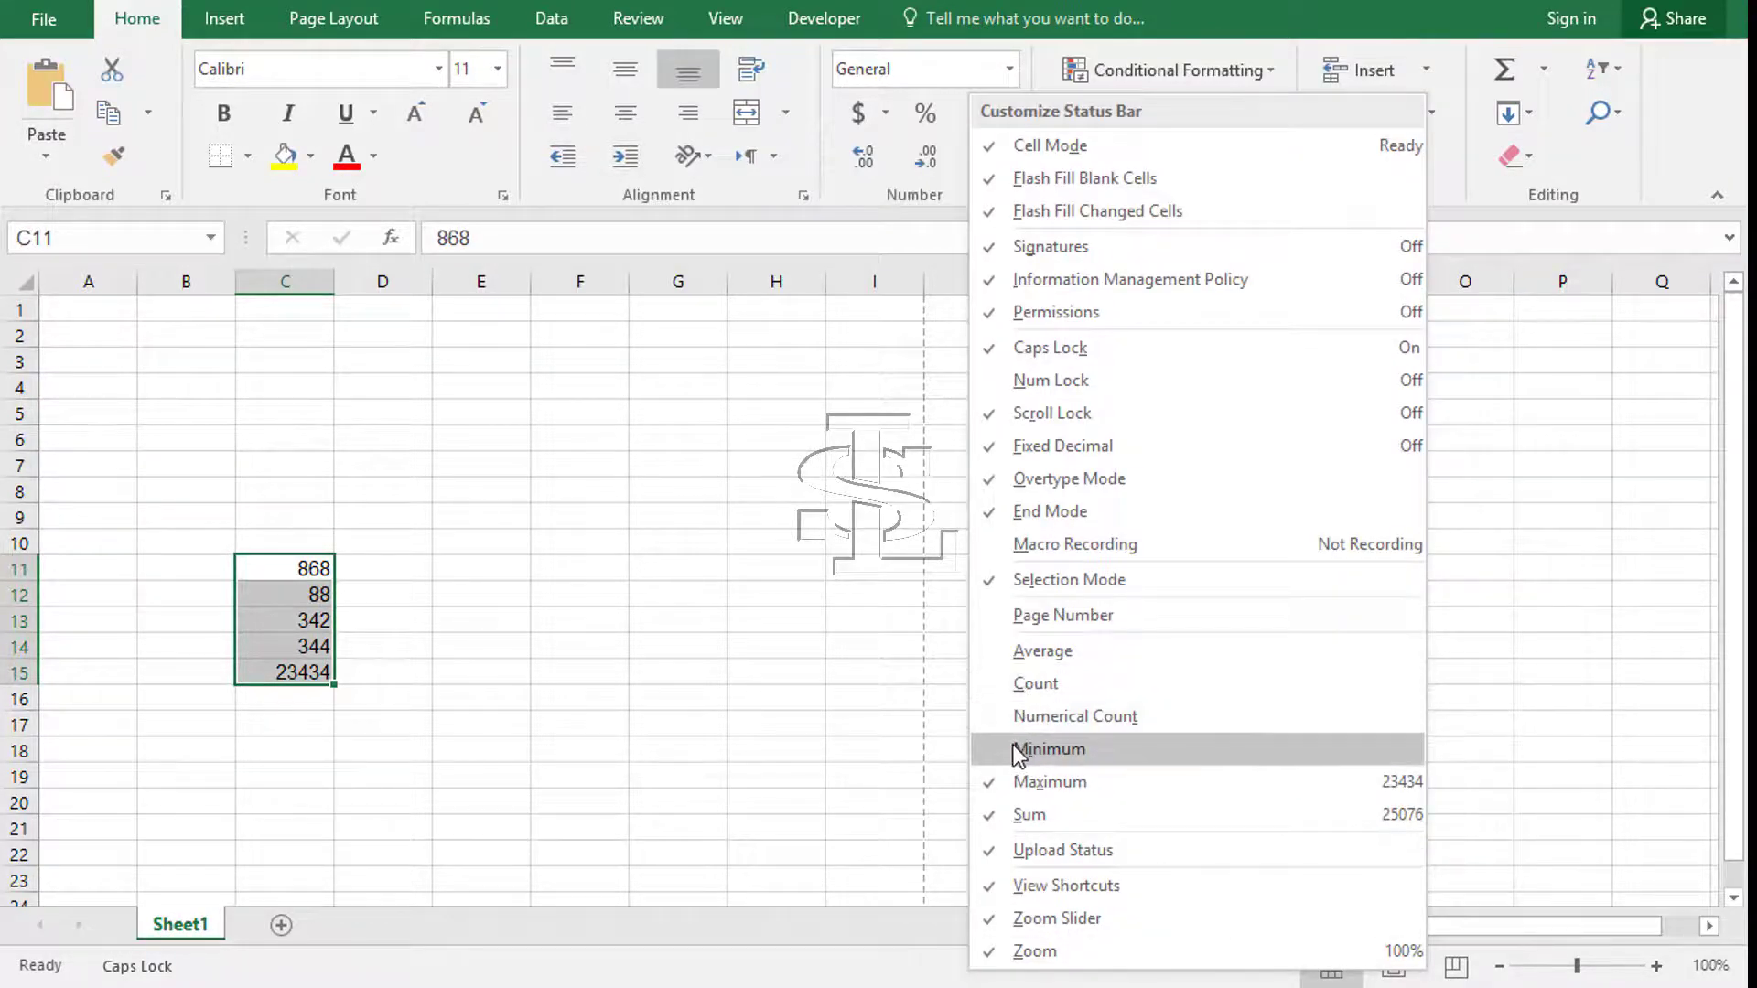
pyautogui.click(1025, 748)
pyautogui.click(1034, 684)
pyautogui.click(1041, 650)
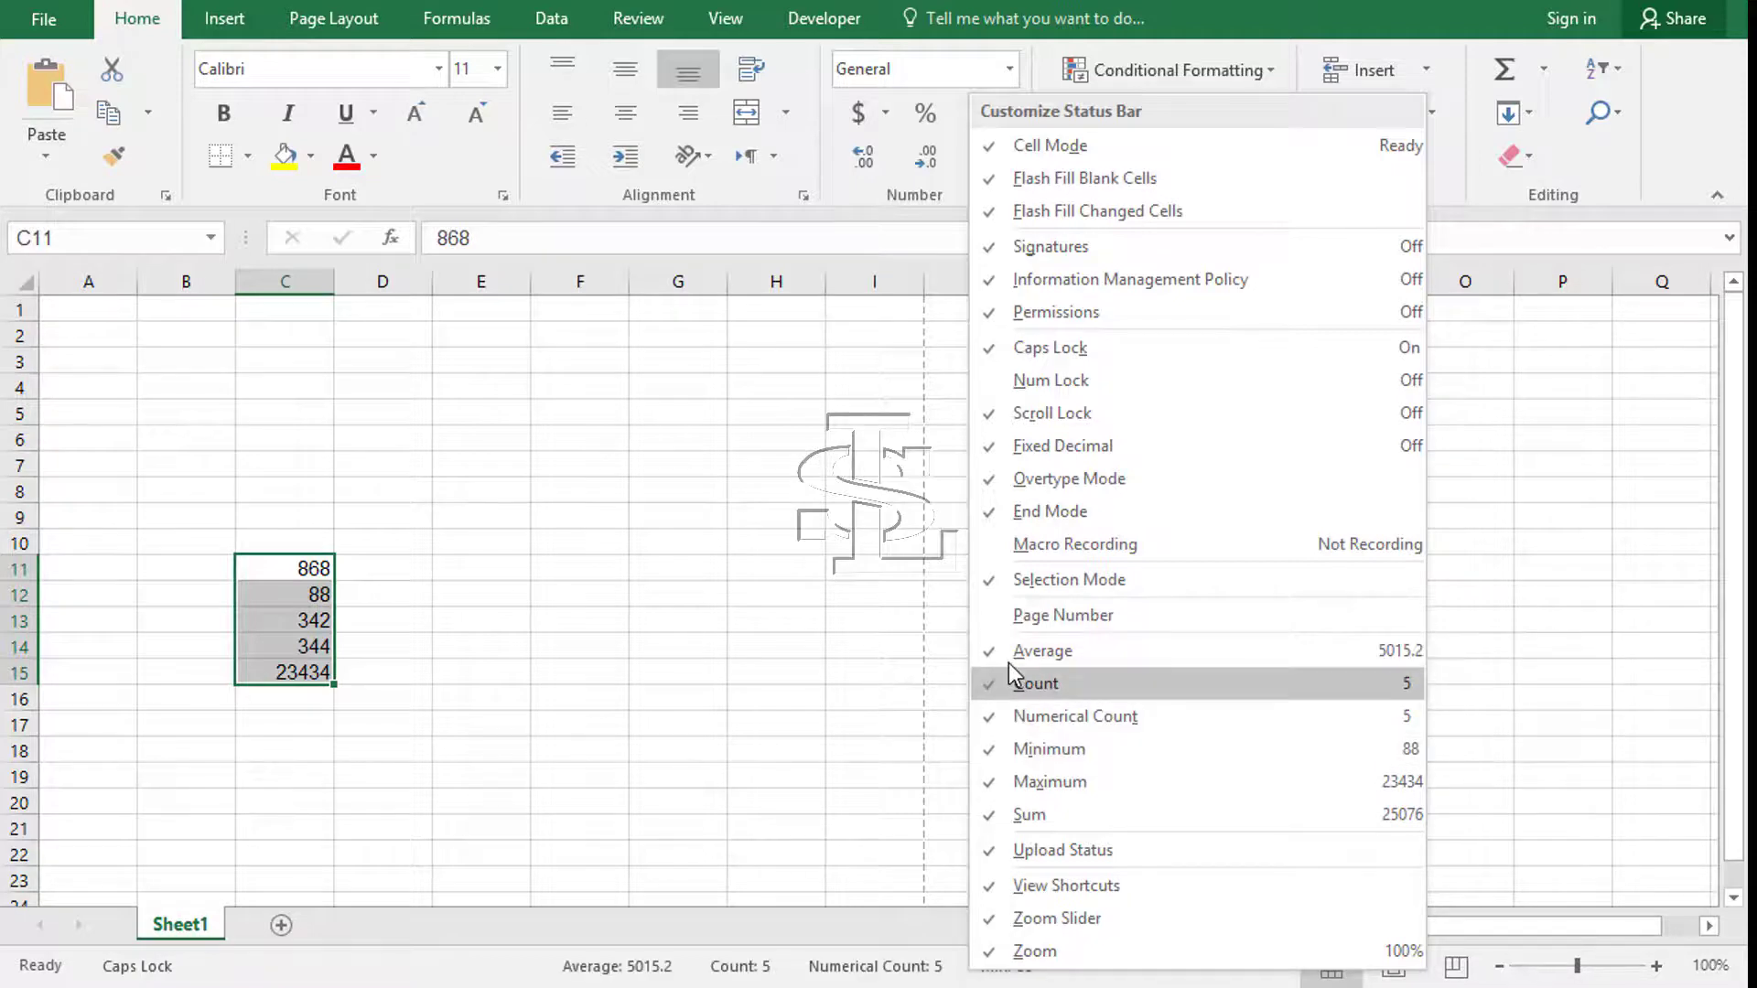
pyautogui.click(828, 789)
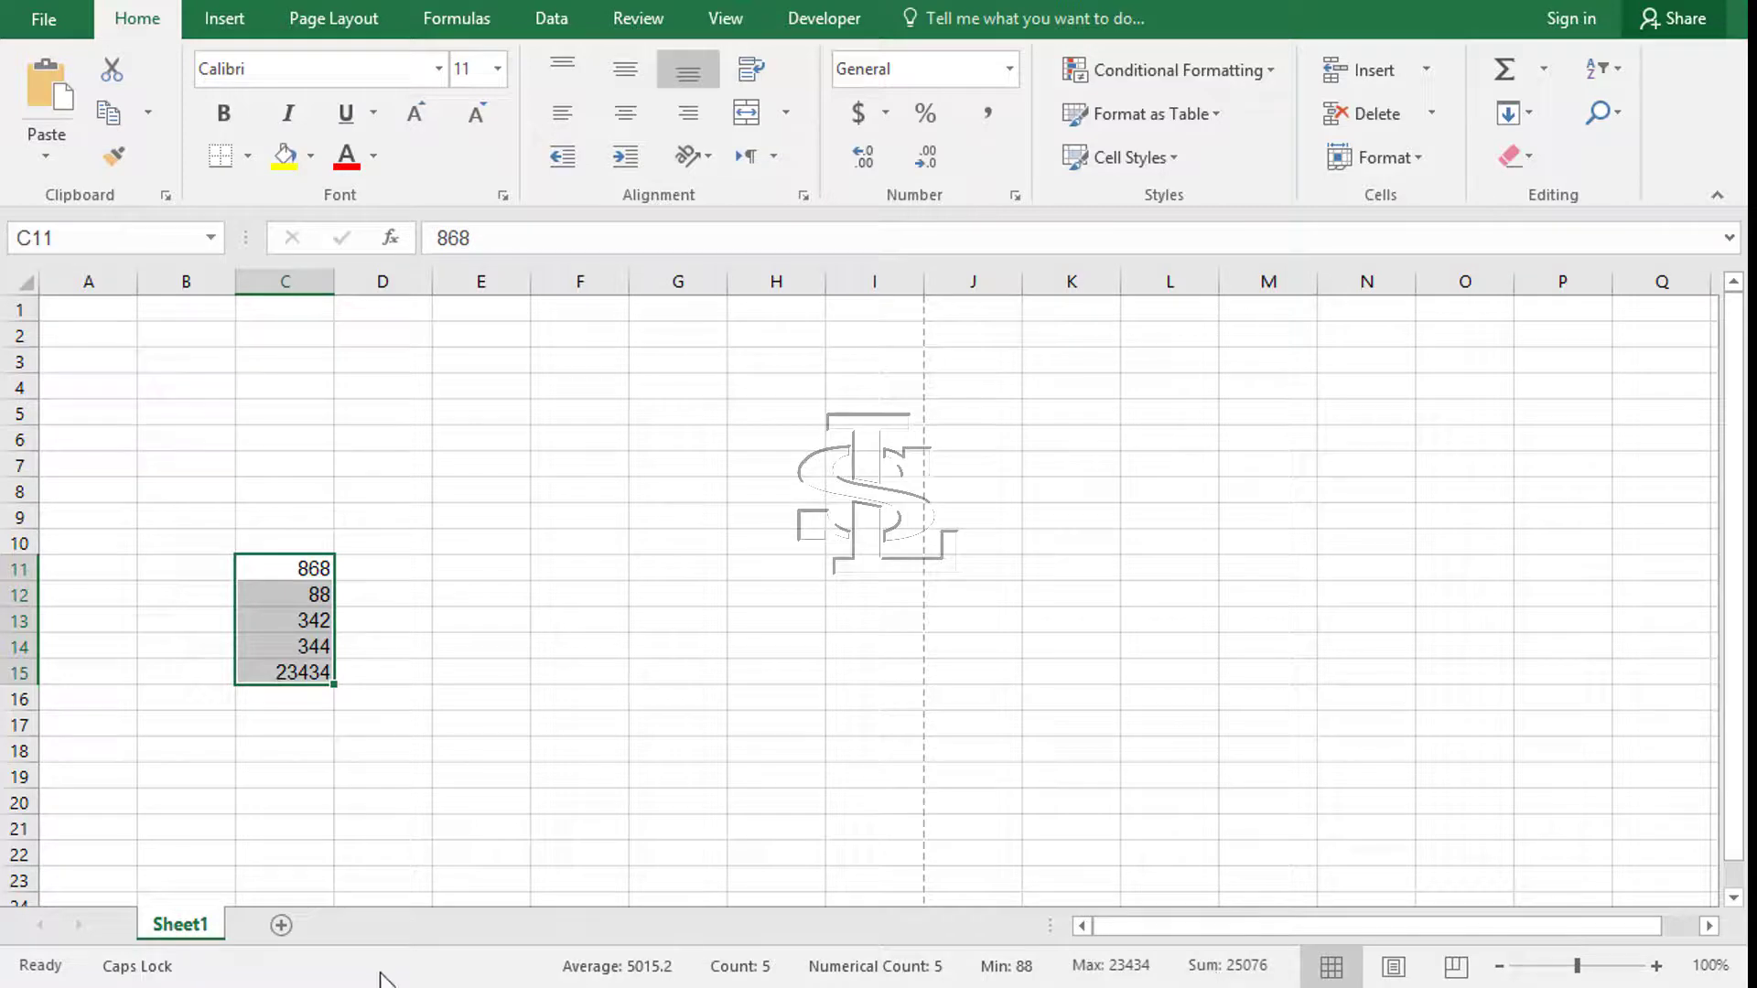
# Step: Reopen the status bar customization menu
pyautogui.rightClick(513, 977)
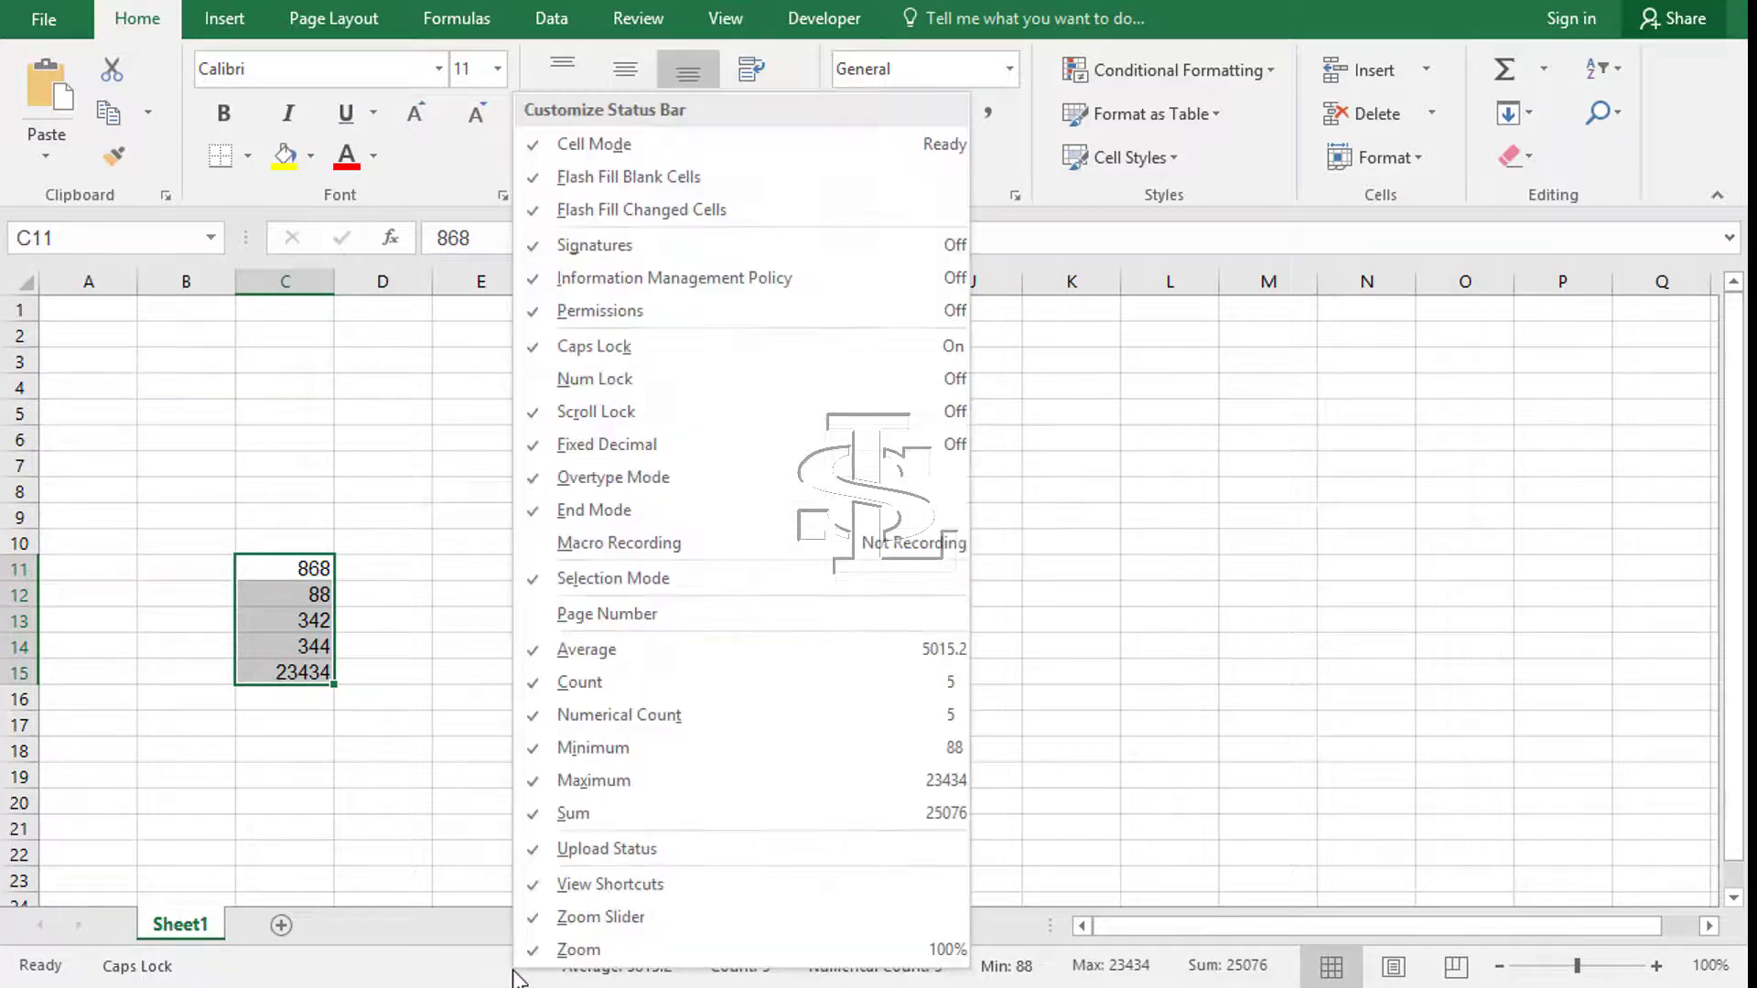
pyautogui.click(479, 979)
pyautogui.rightClick(481, 972)
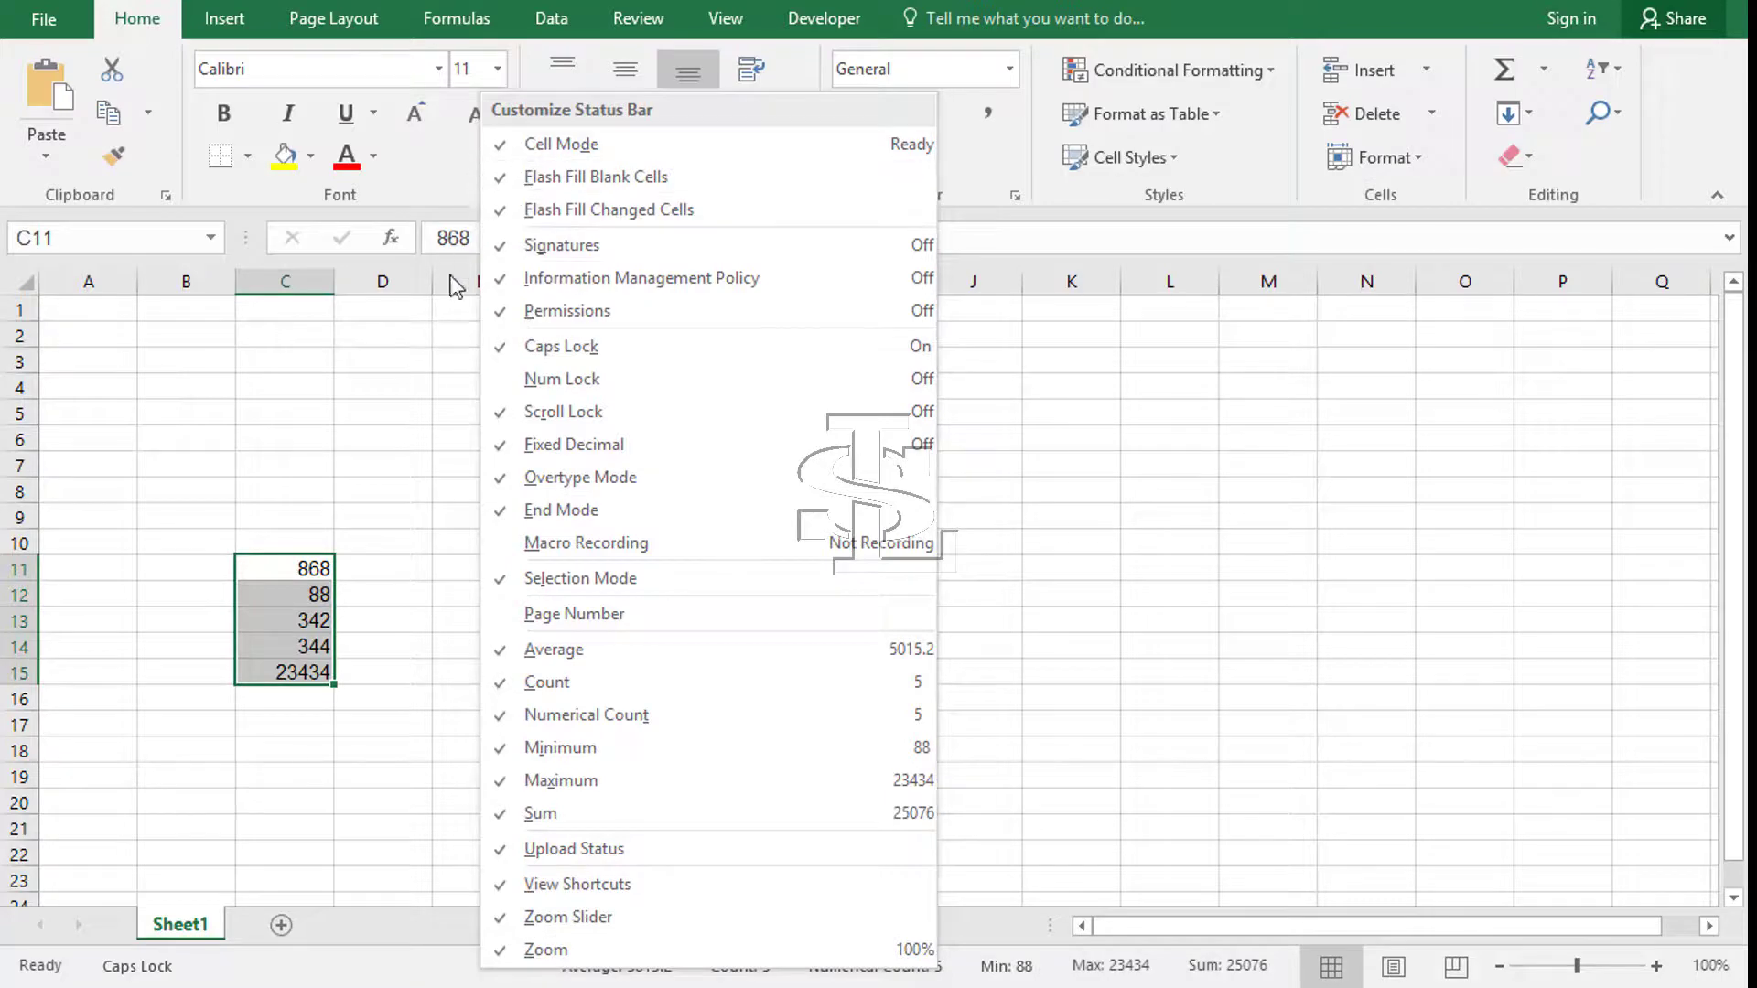
# Step: Deselect the numbers by picking cell D4 and reopen the status bar options
pyautogui.click(419, 373)
pyautogui.click(414, 388)
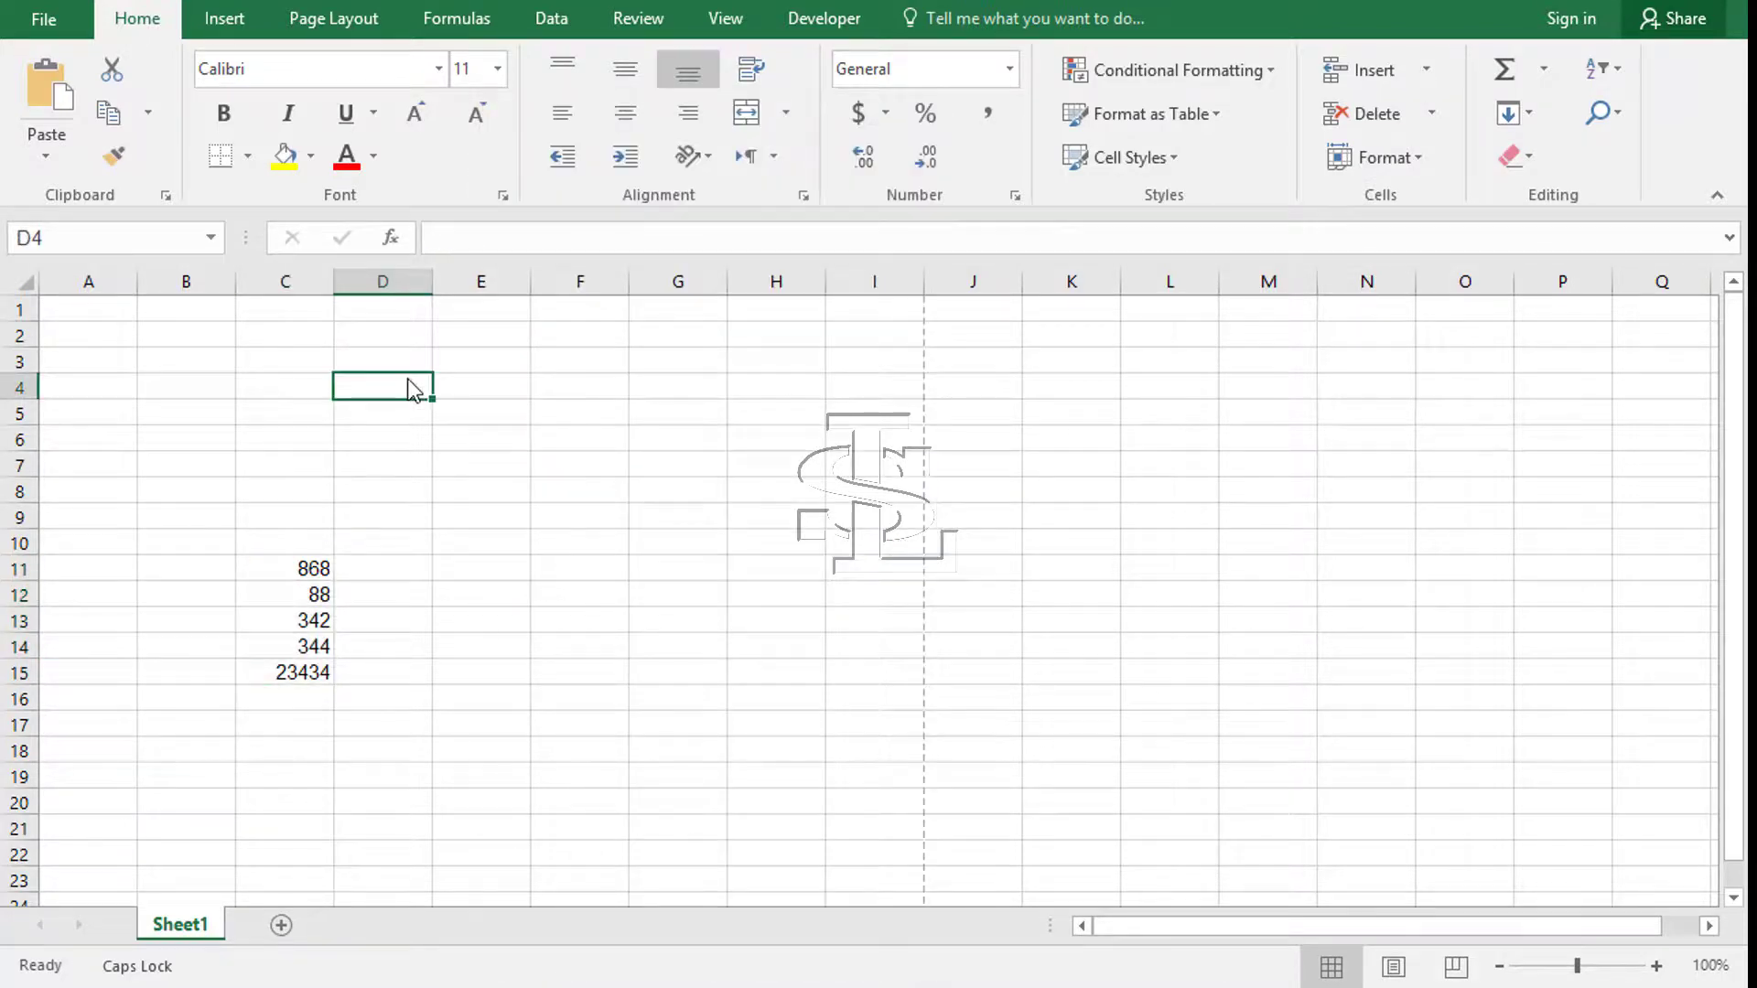
pyautogui.rightClick(722, 959)
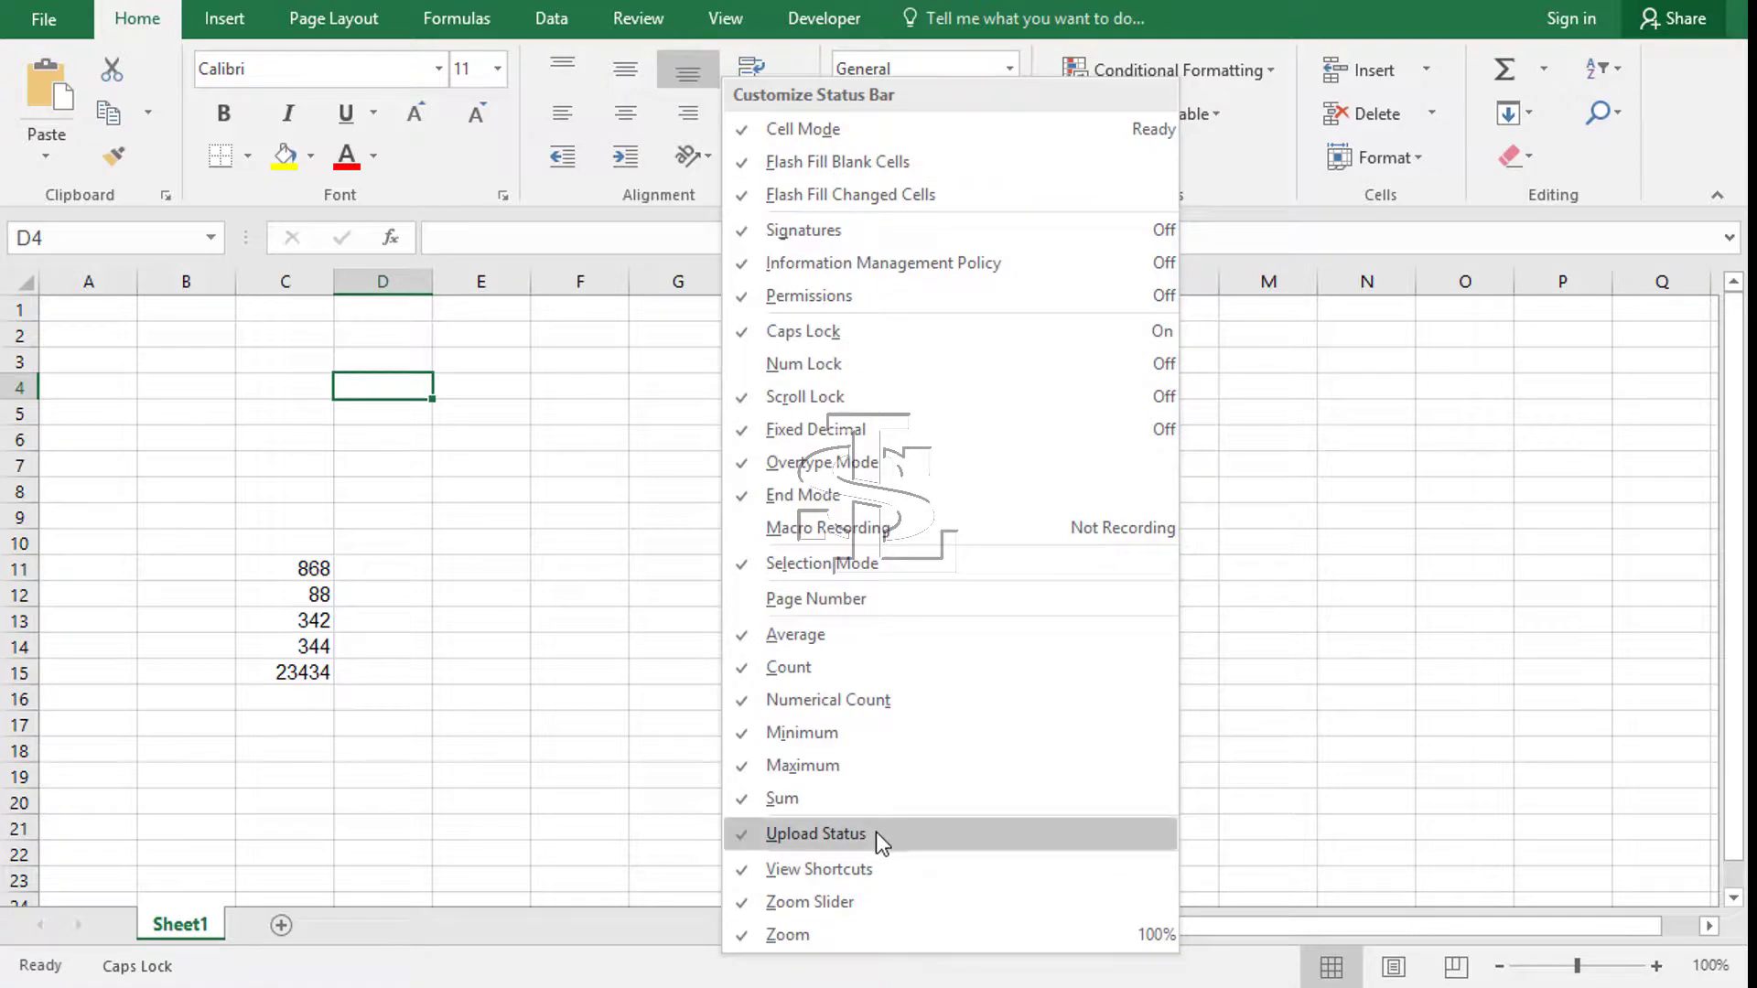
pyautogui.click(688, 972)
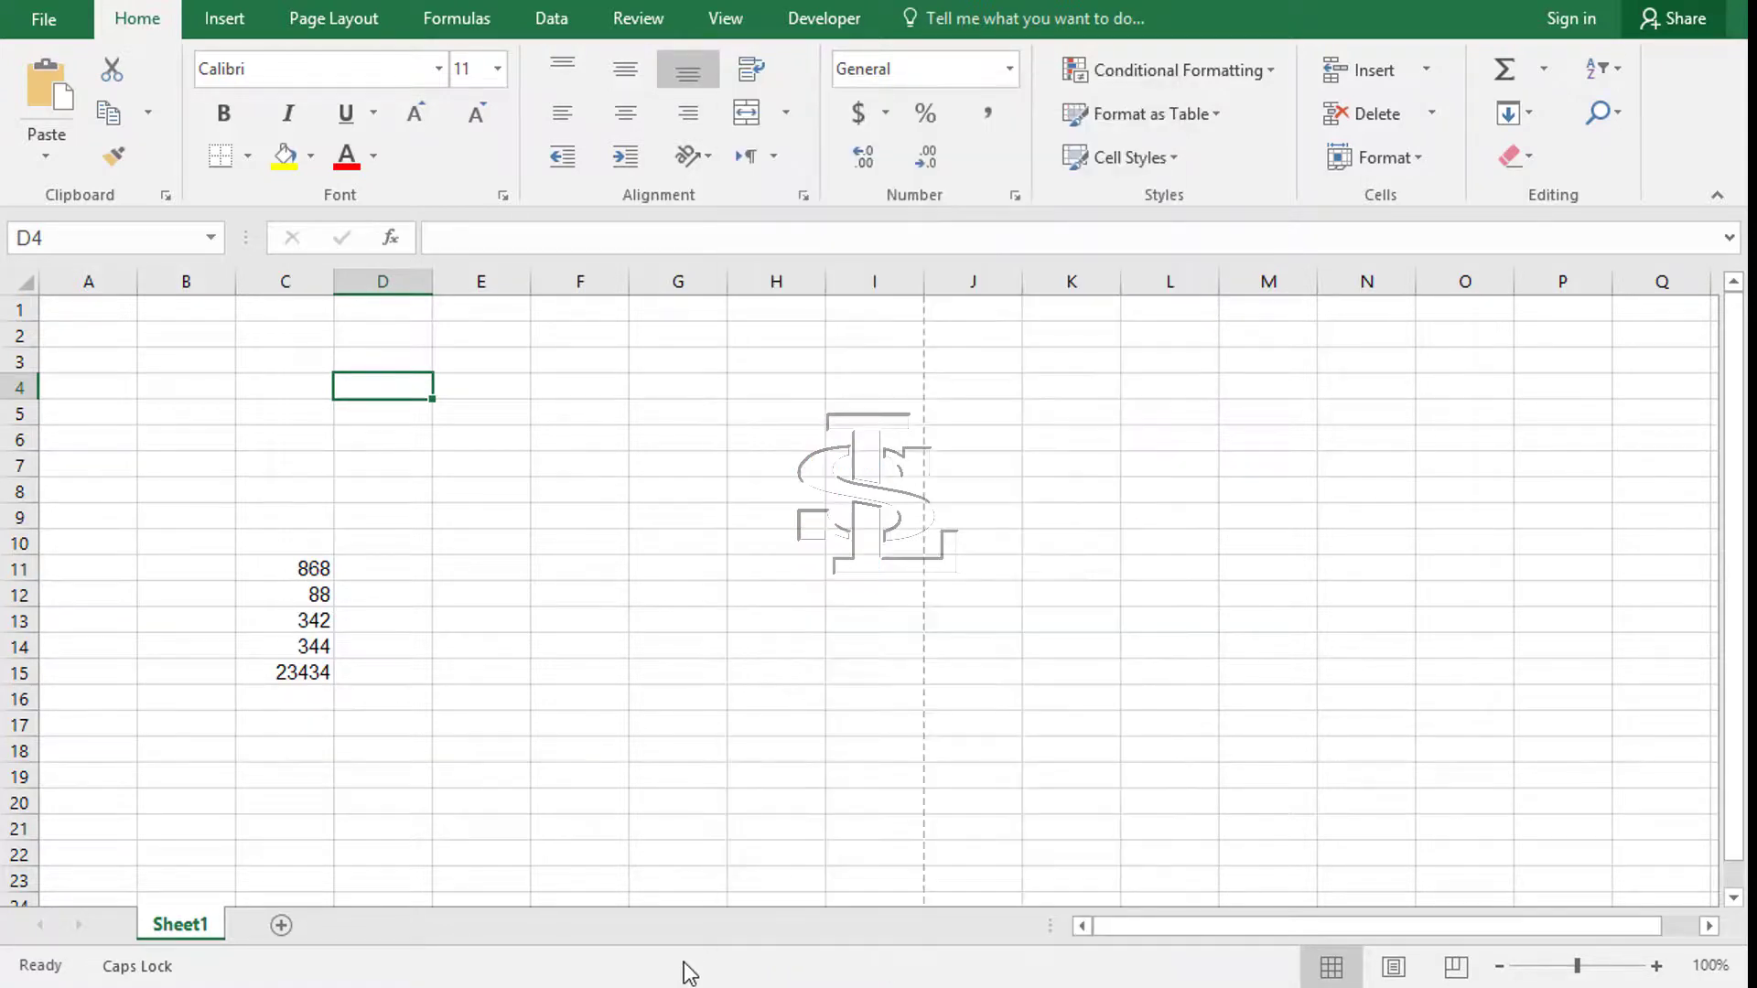
pyautogui.rightClick(736, 972)
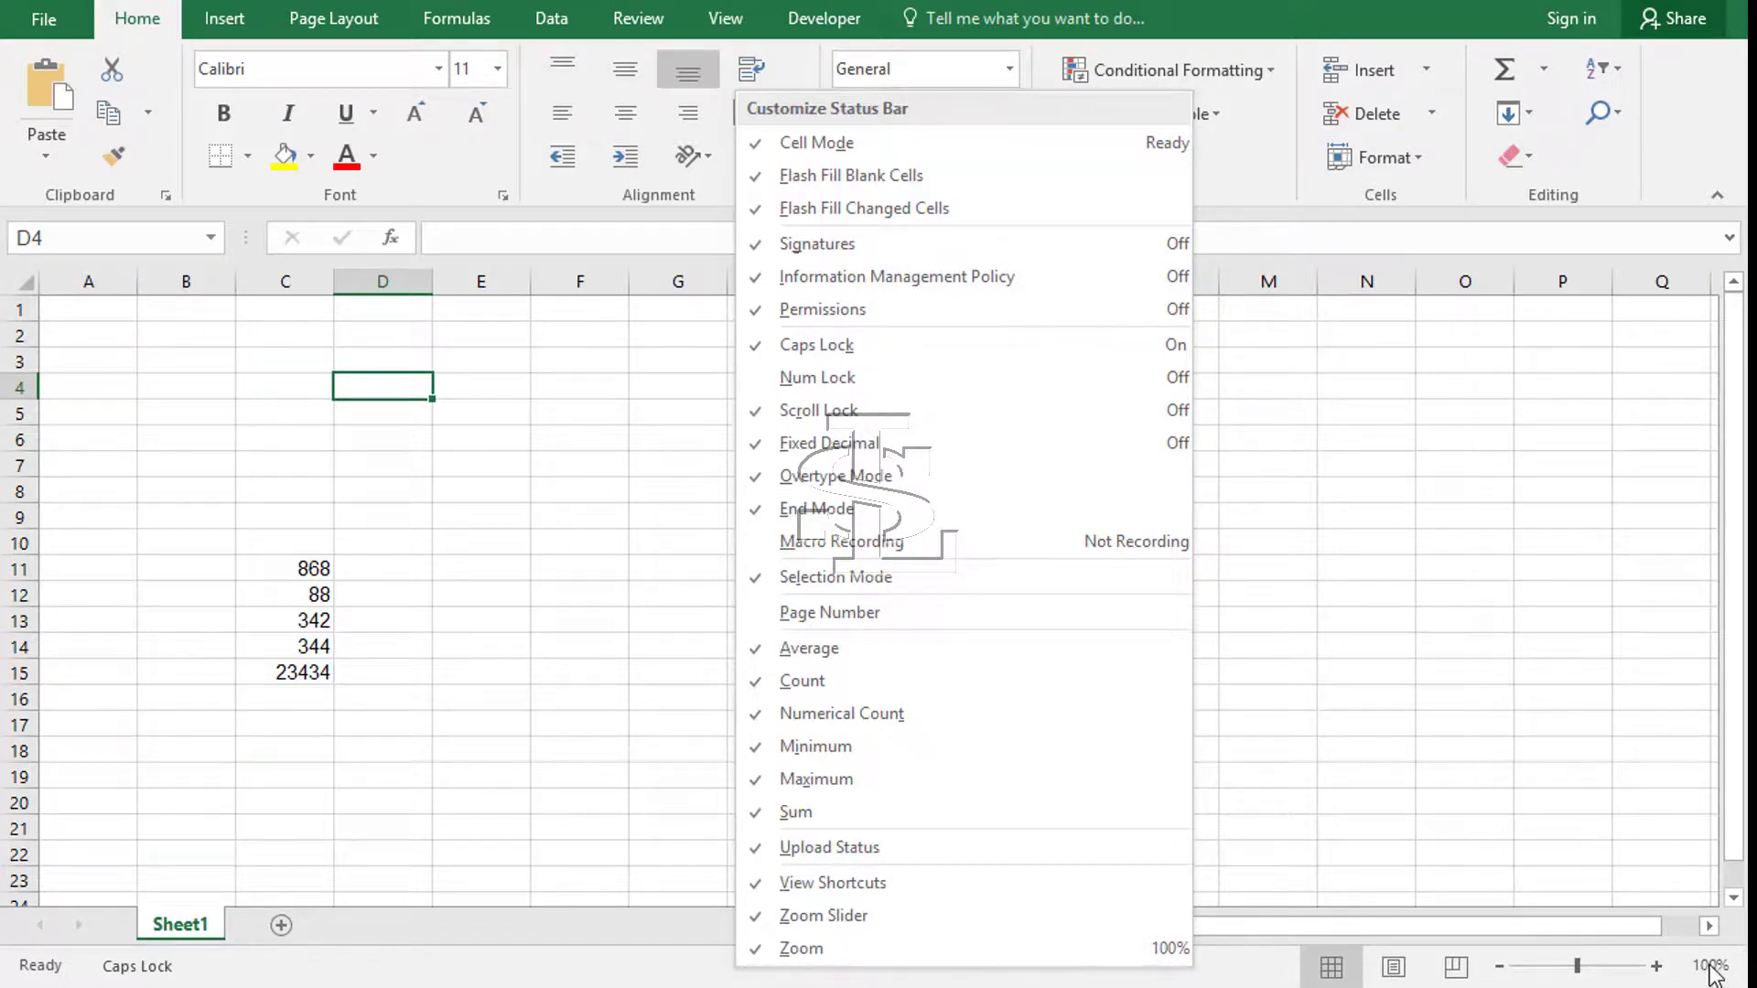
# Step: Hide Zoom and Zoom Slider, enable Page Number, and keep View Shortcuts shown
pyautogui.click(1128, 960)
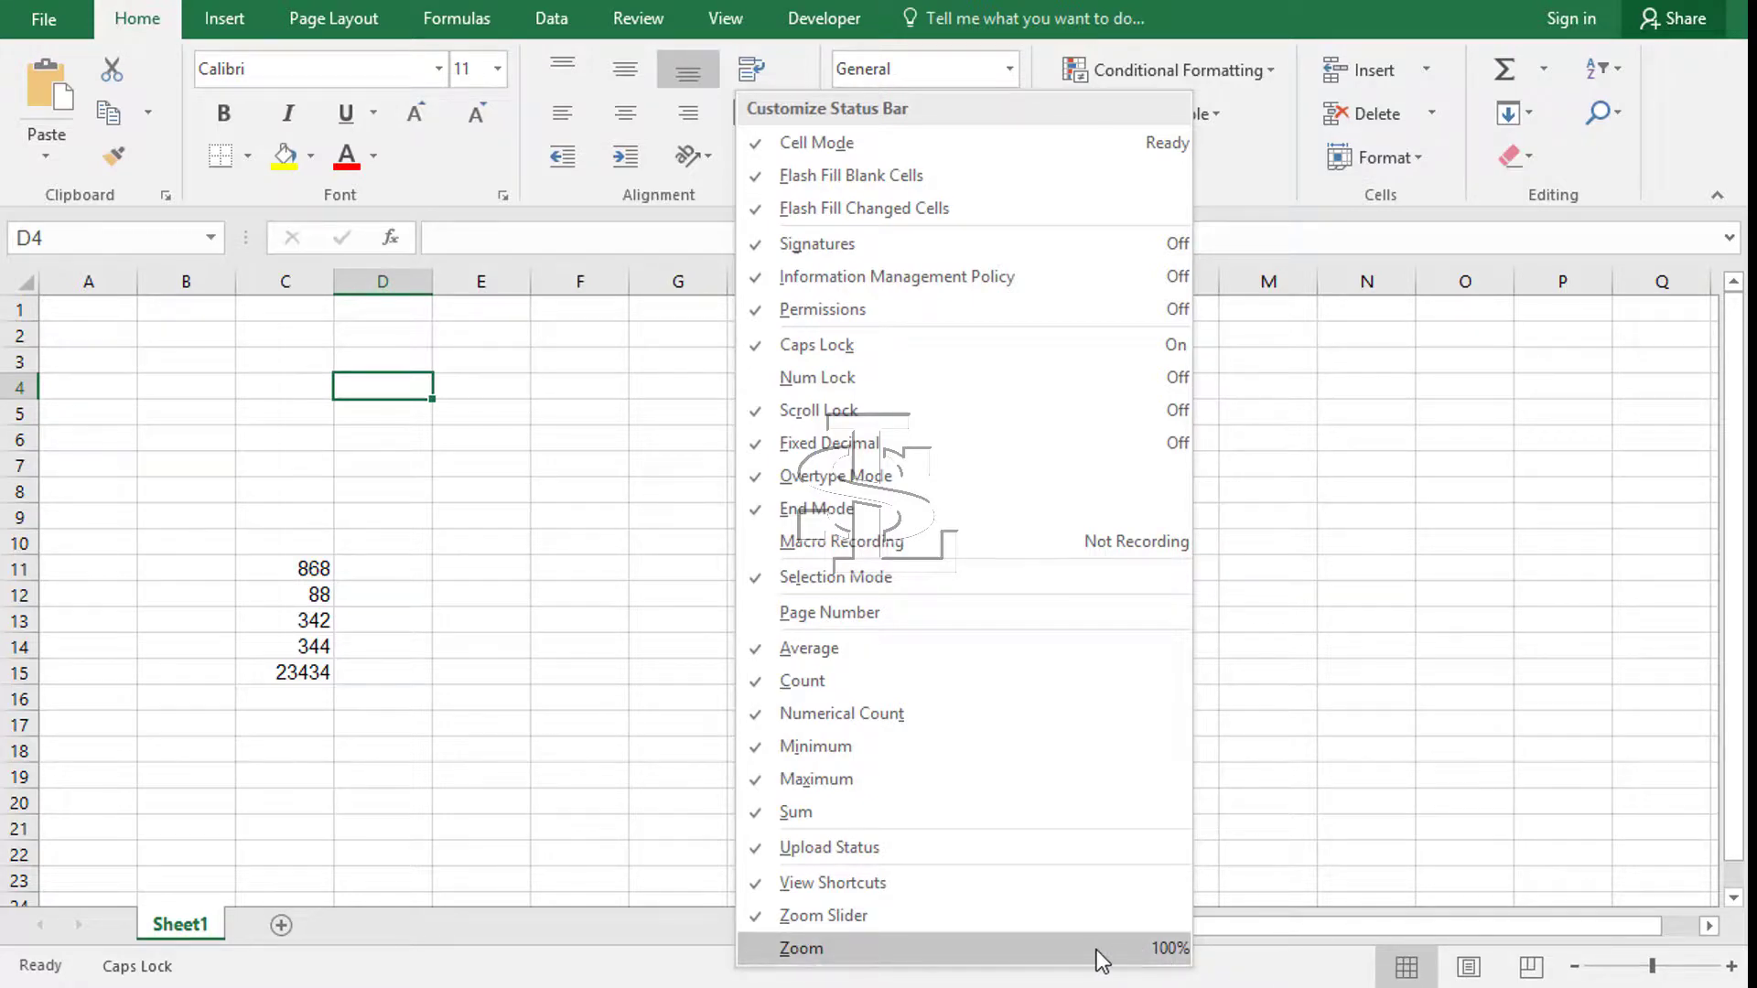
pyautogui.click(975, 919)
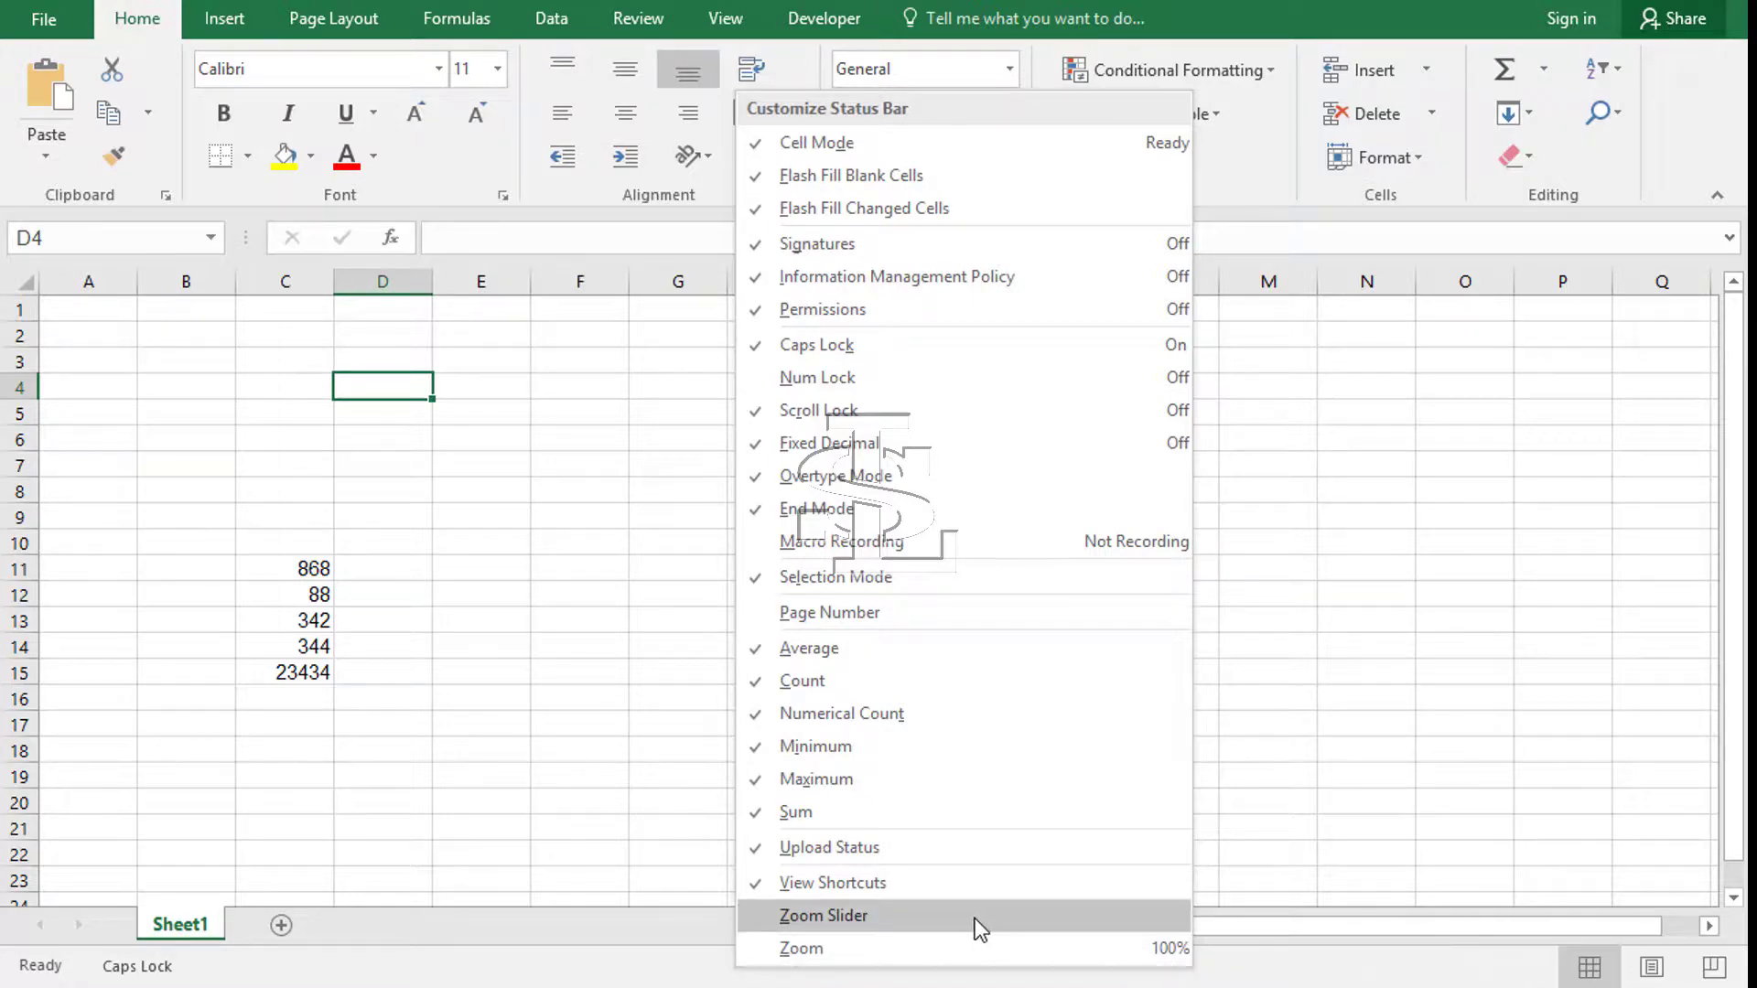
pyautogui.click(893, 882)
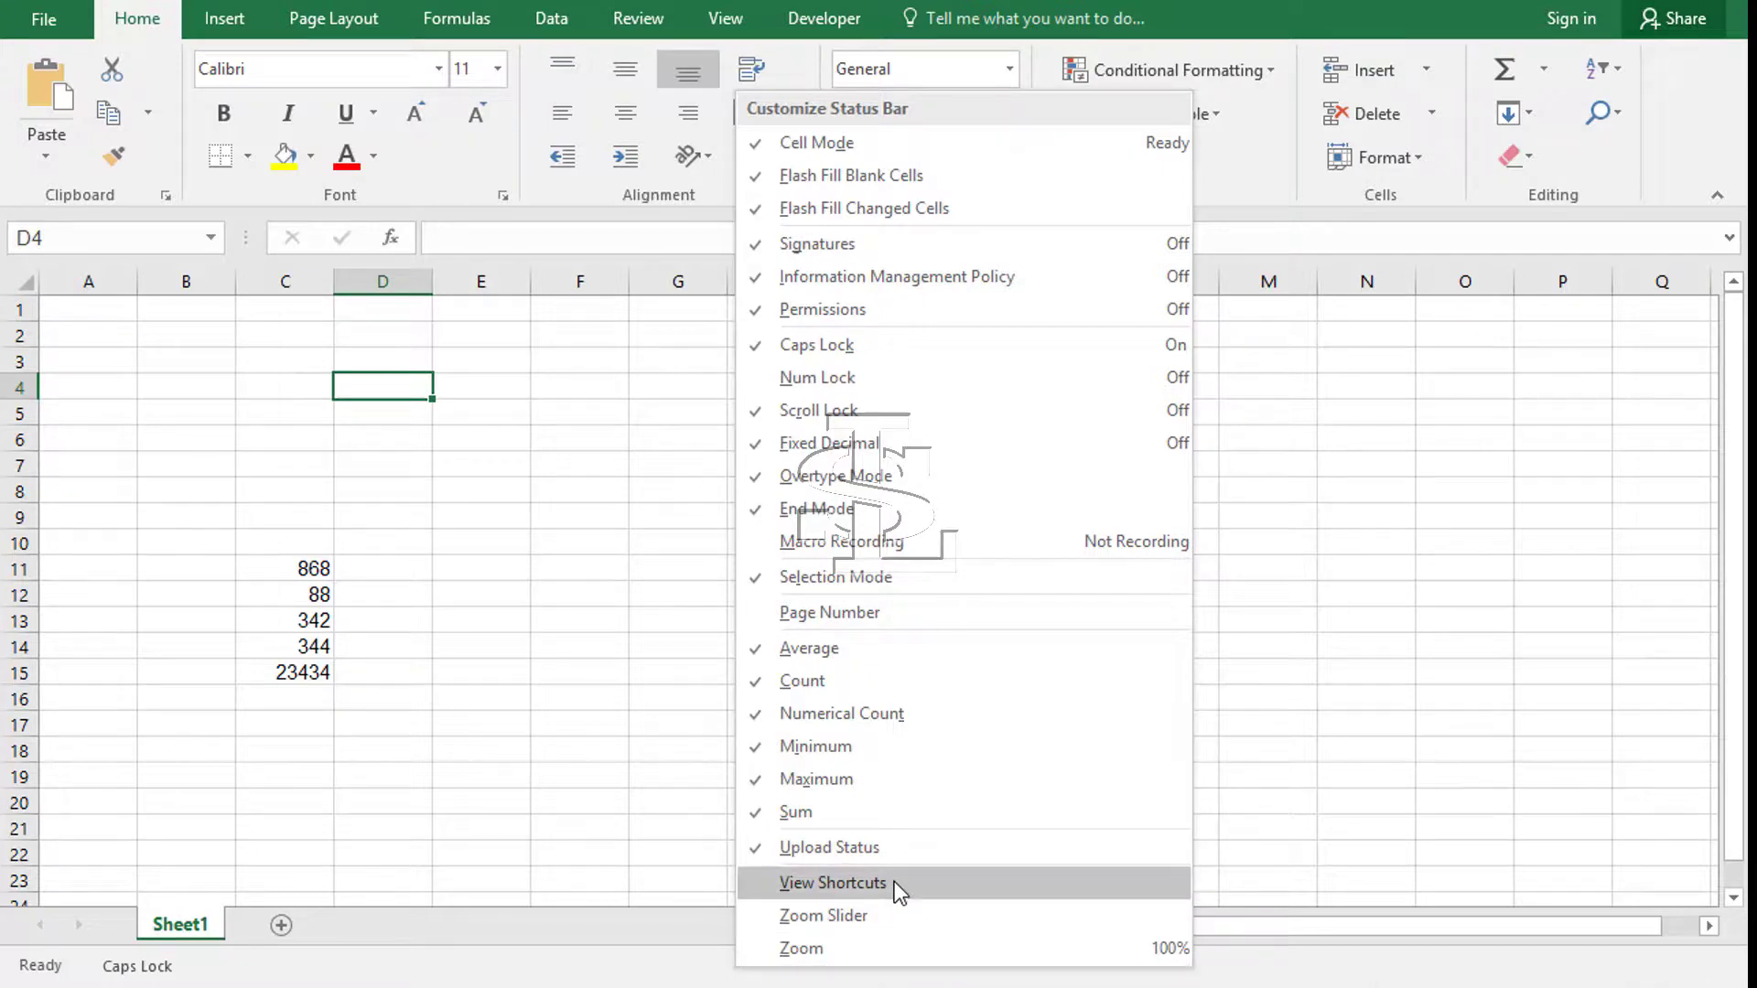
pyautogui.click(828, 613)
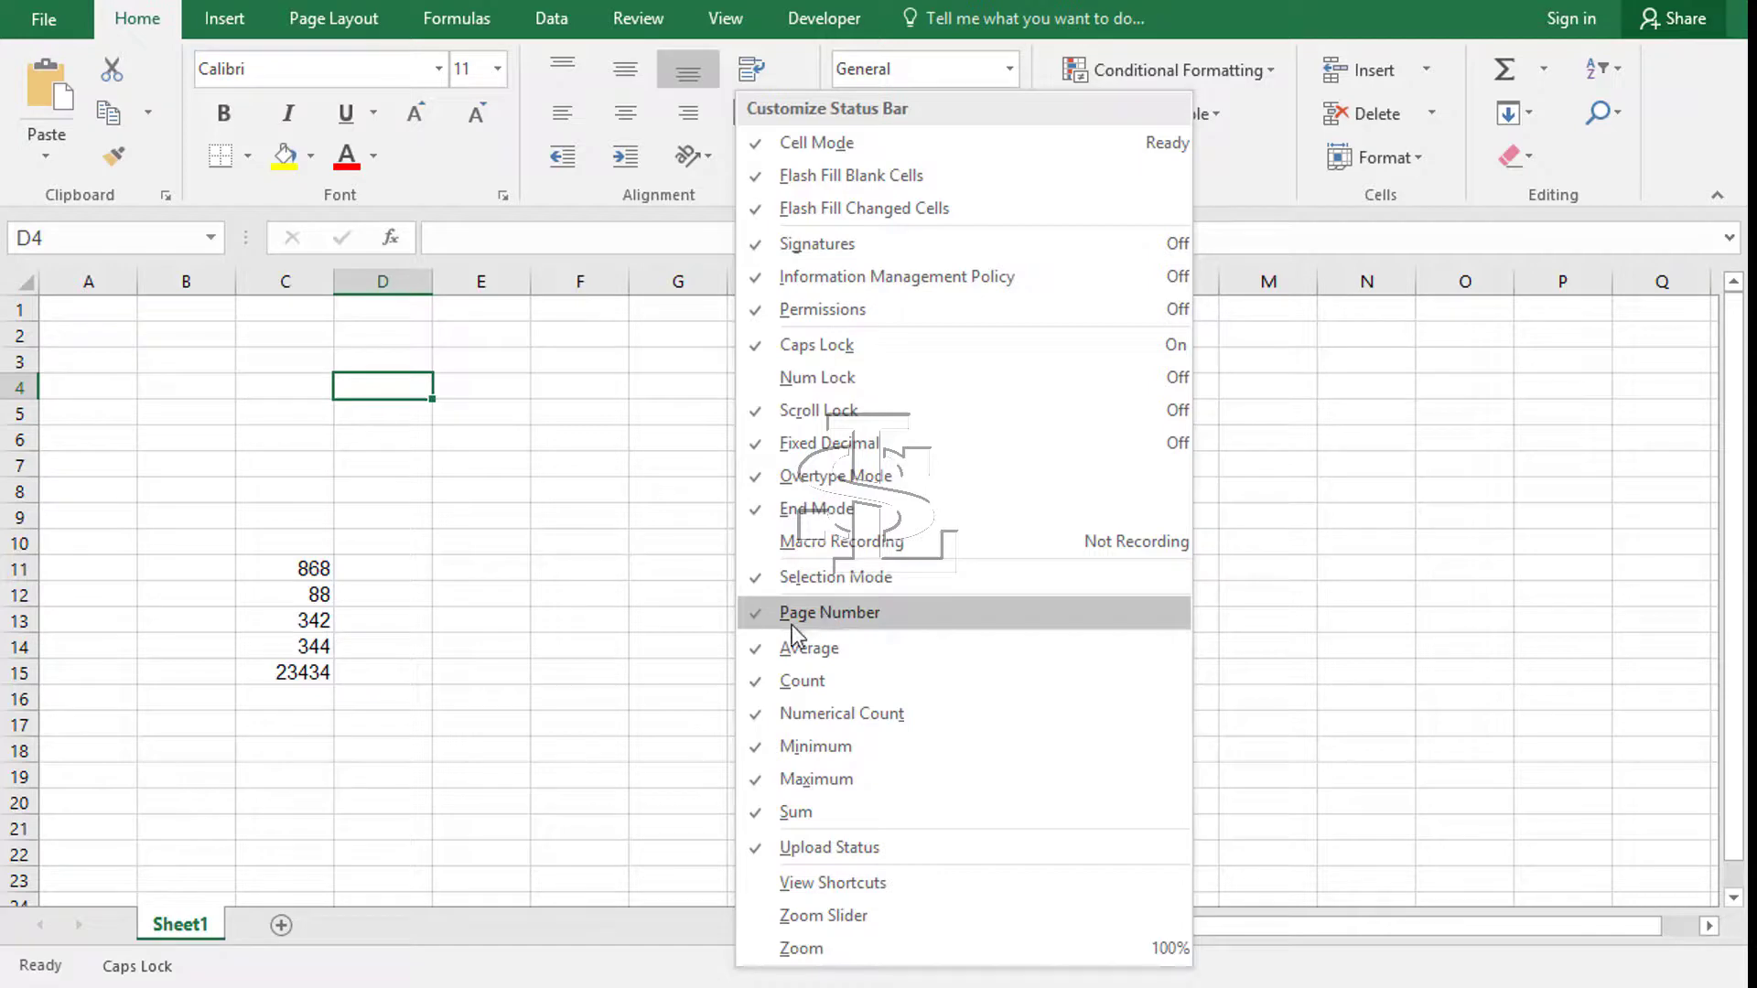
pyautogui.click(849, 888)
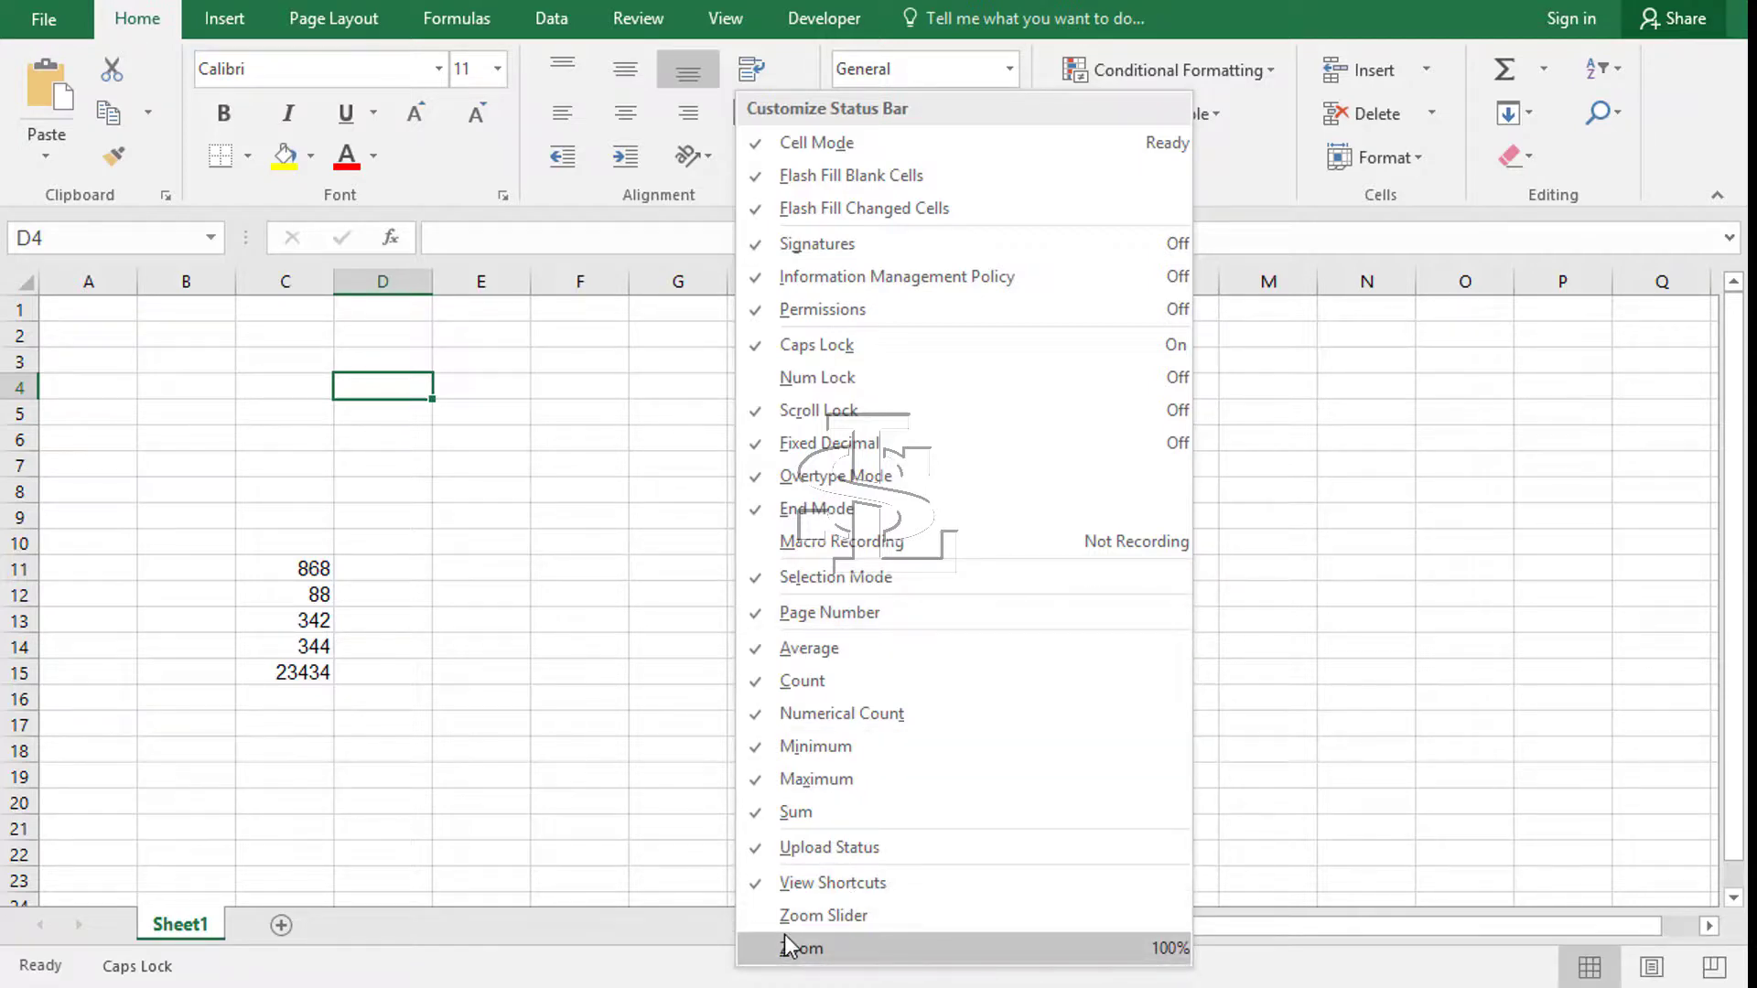
pyautogui.click(628, 968)
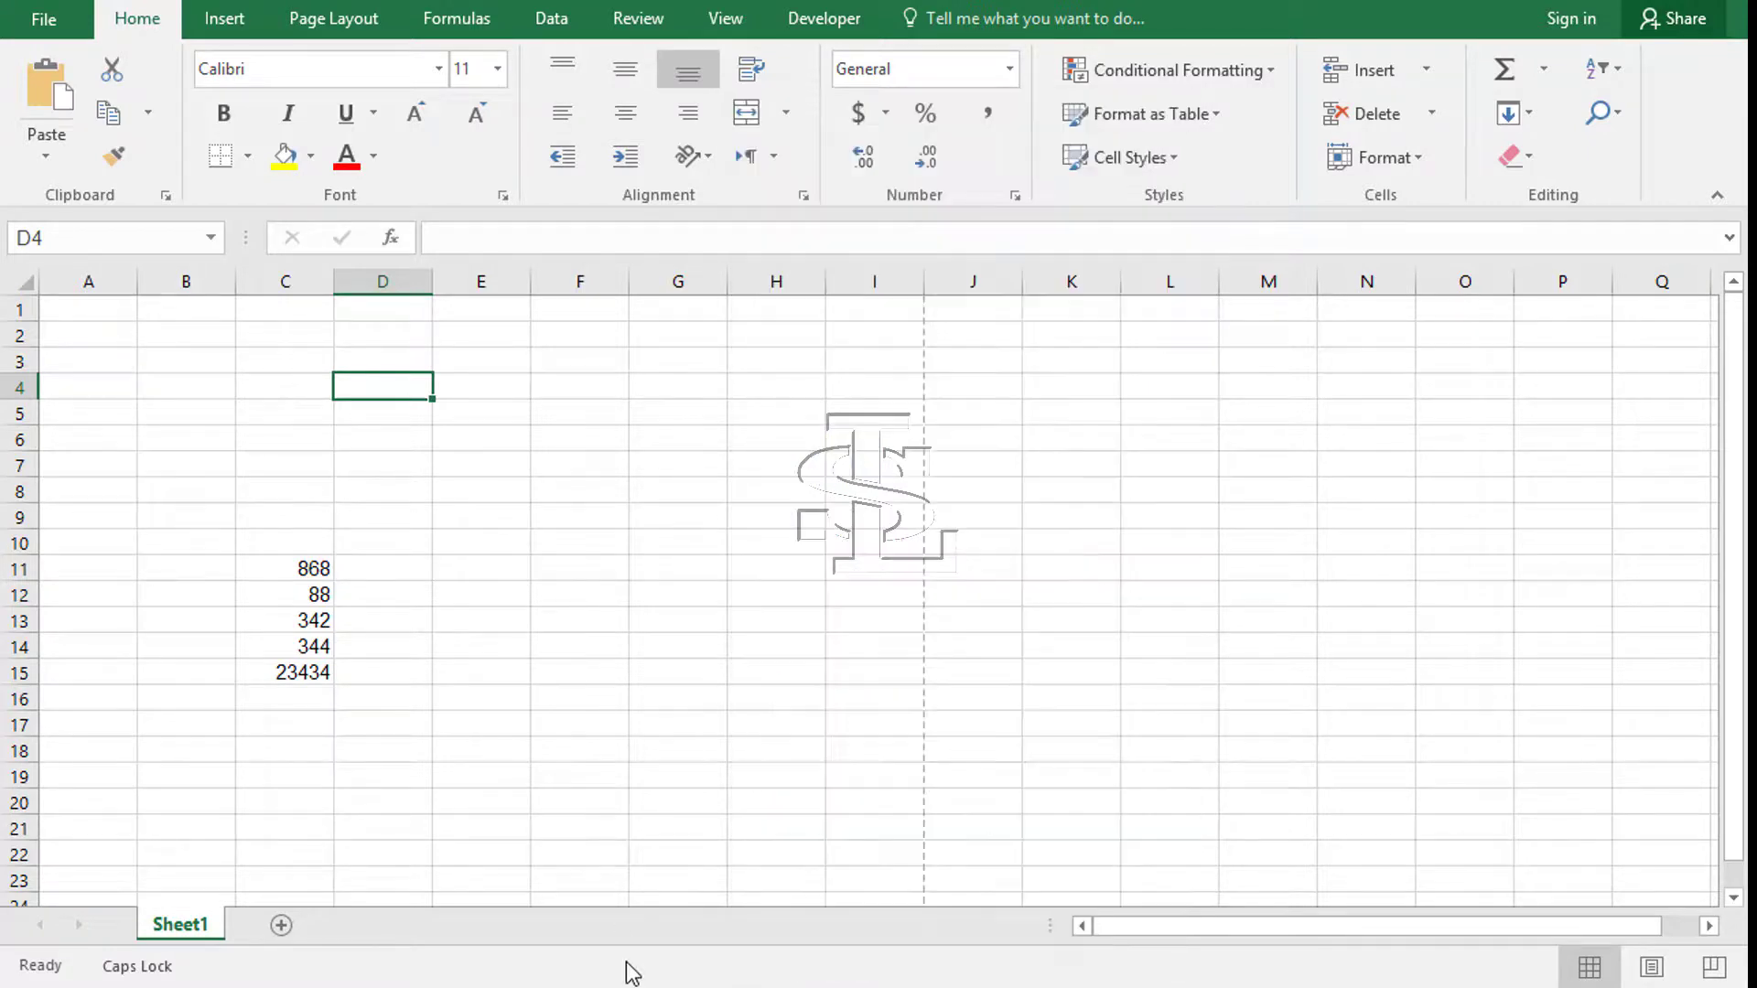
# Step: Switch to Page Layout view and restore the Zoom Slider and Zoom status bar items
pyautogui.click(1651, 967)
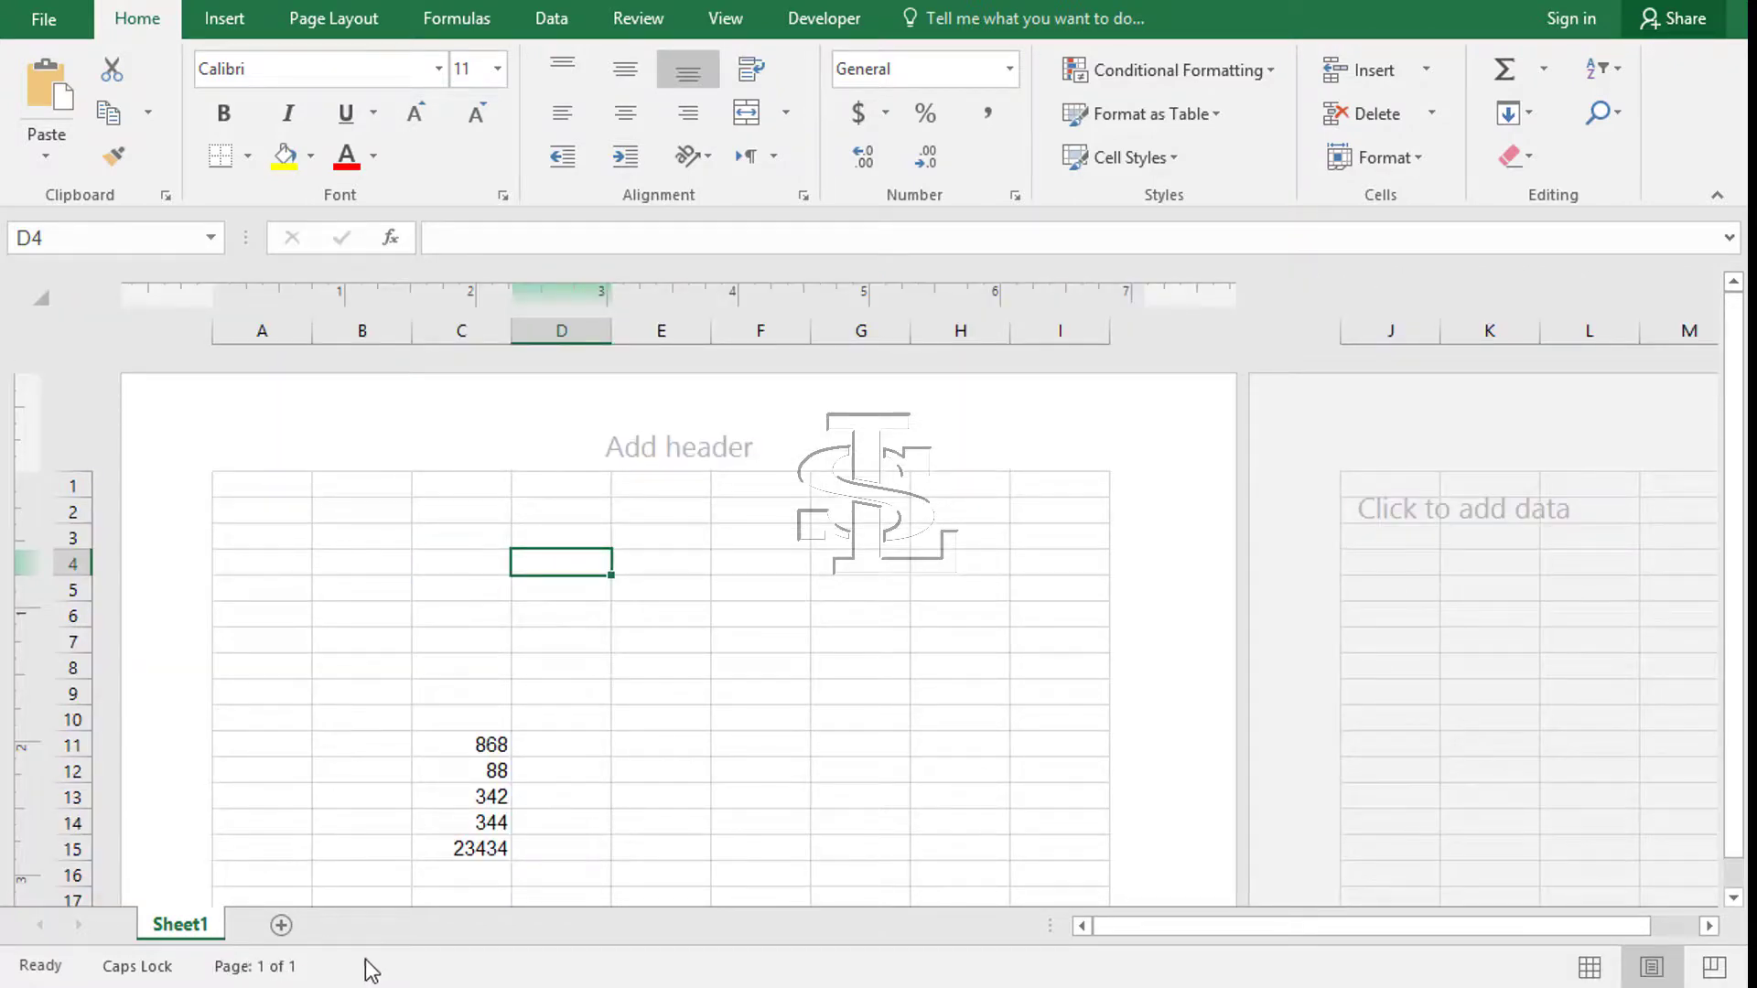
pyautogui.rightClick(494, 973)
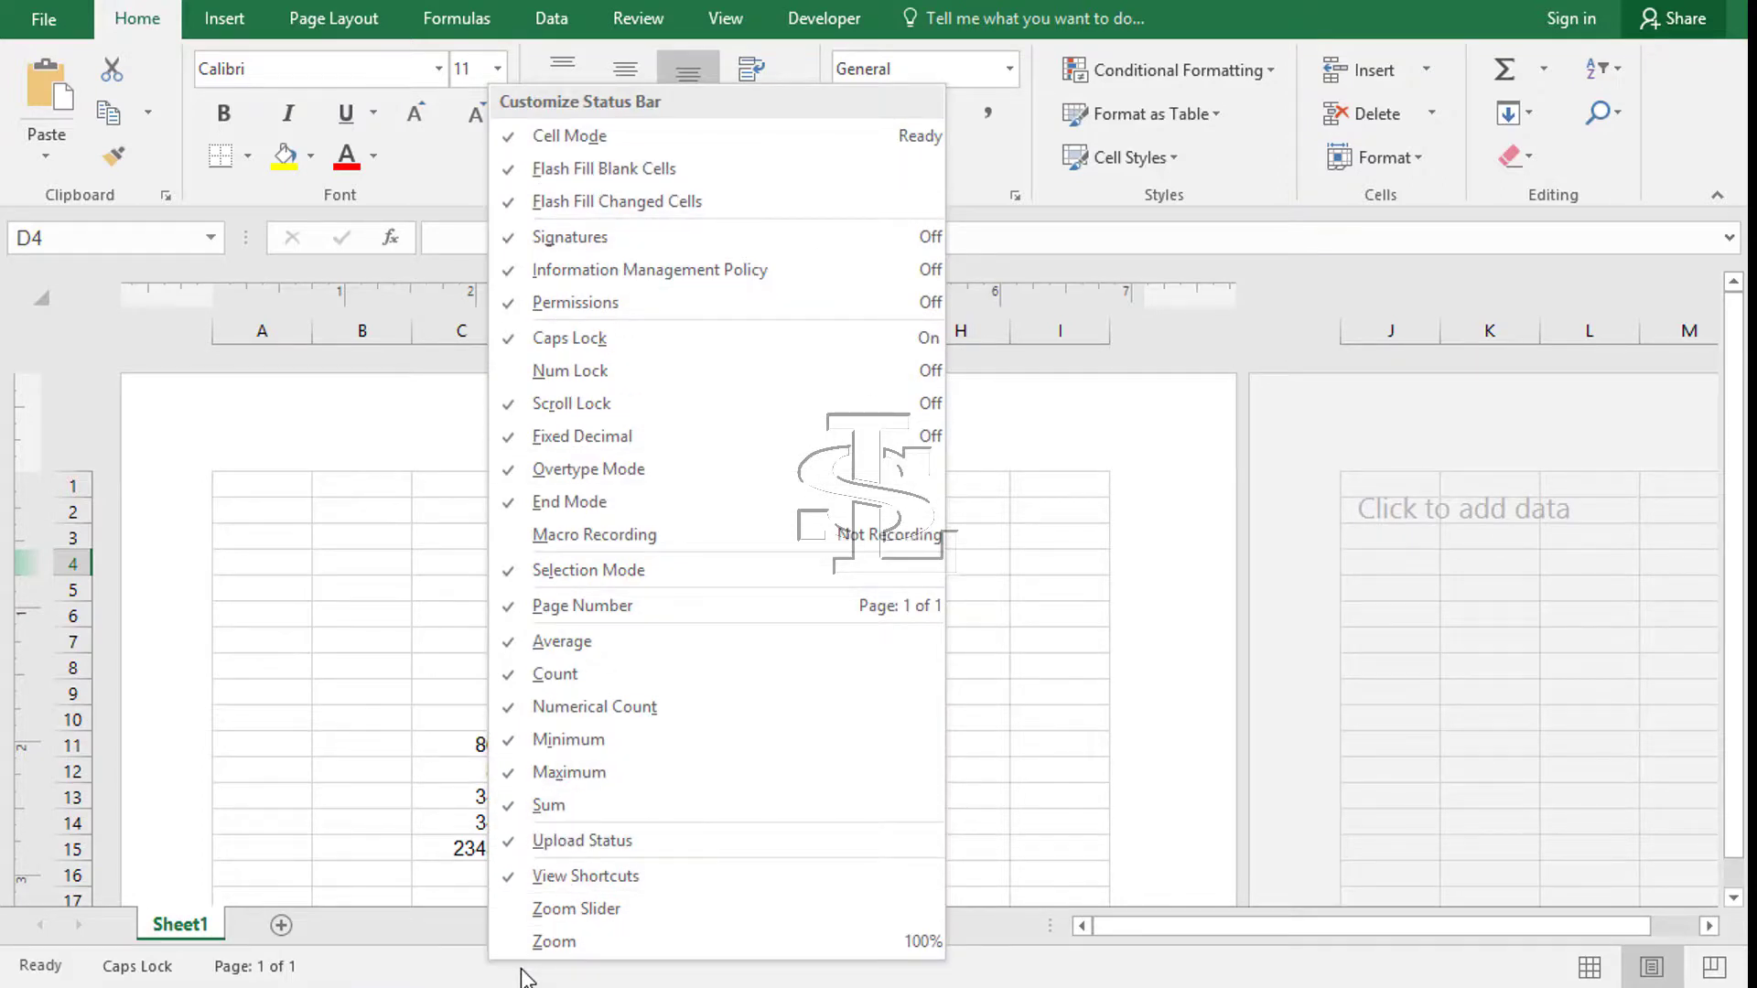
pyautogui.click(530, 935)
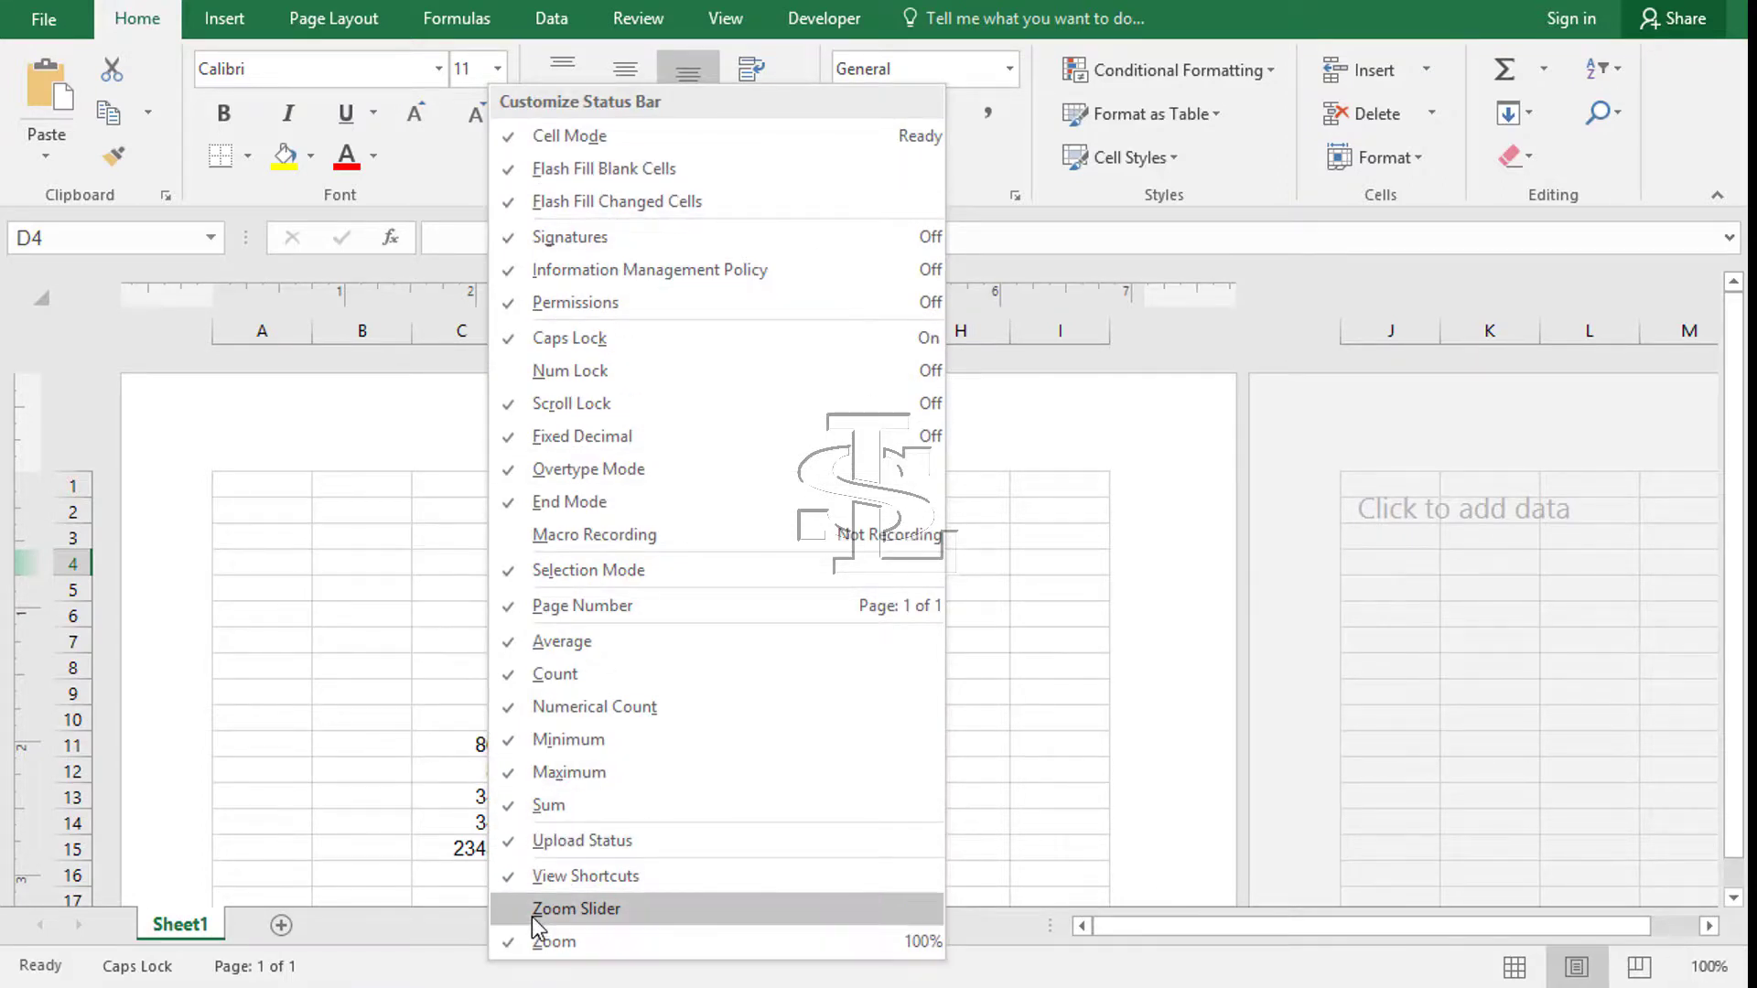
pyautogui.click(531, 911)
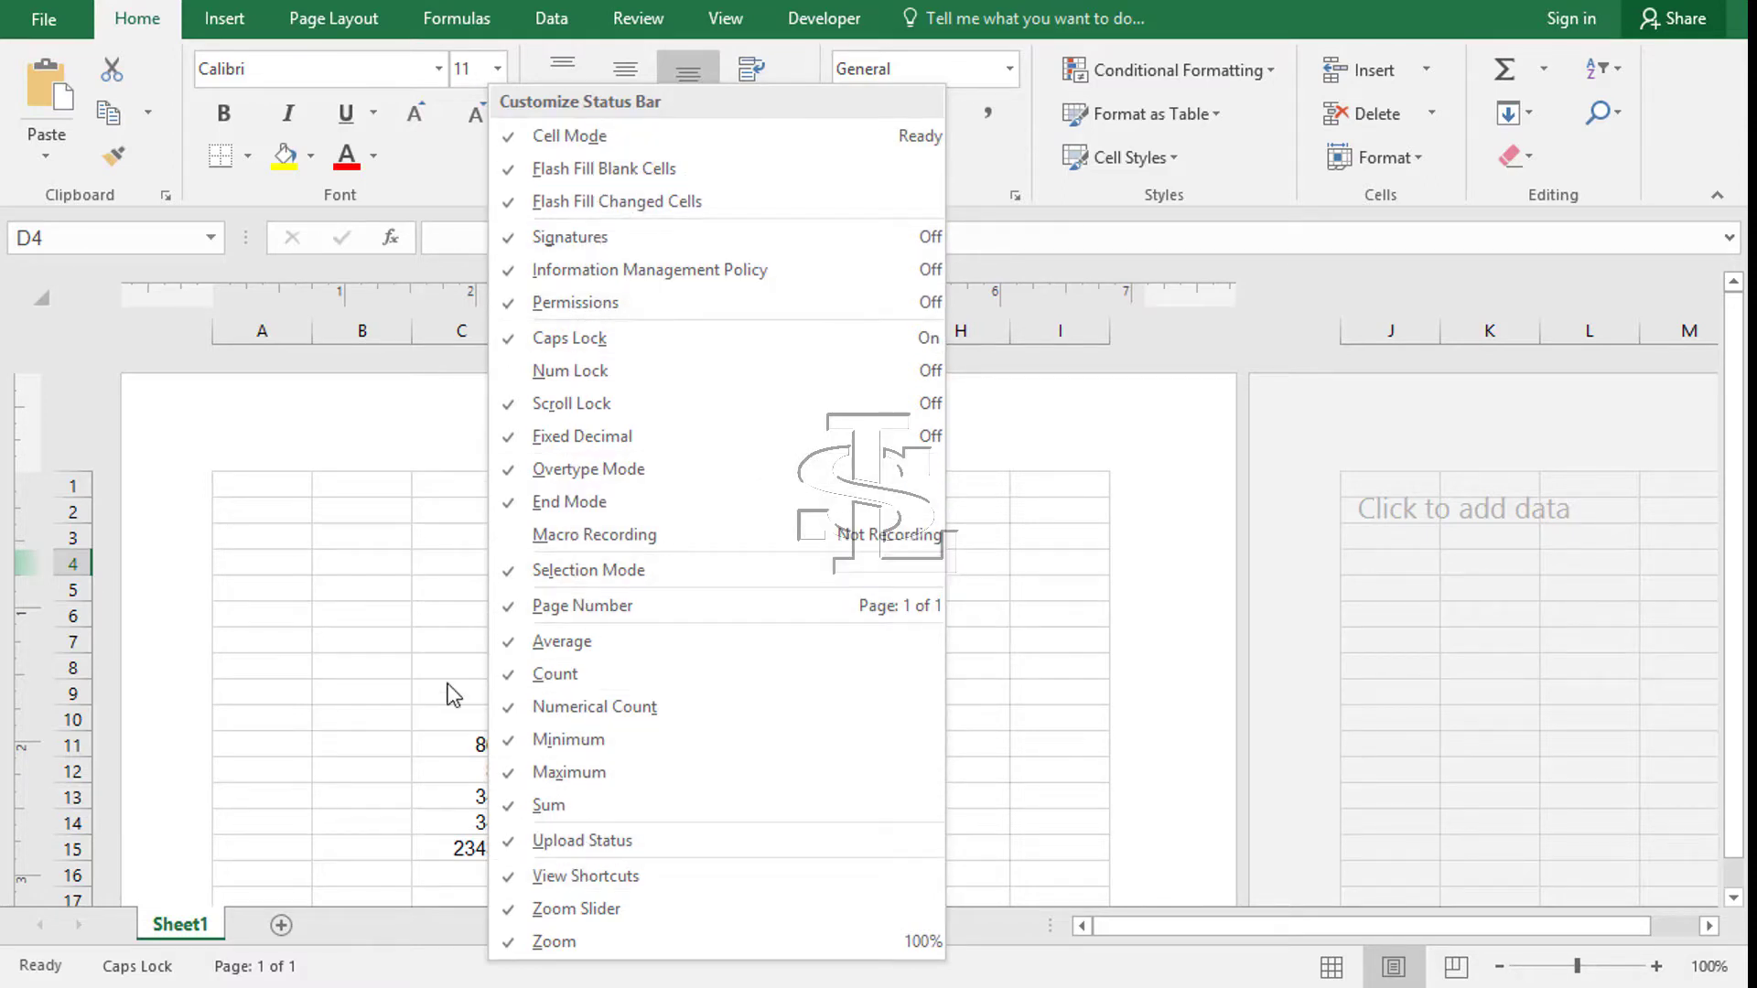
pyautogui.click(434, 975)
# Step: Reopen the status bar customization menu
pyautogui.rightClick(435, 975)
pyautogui.click(421, 984)
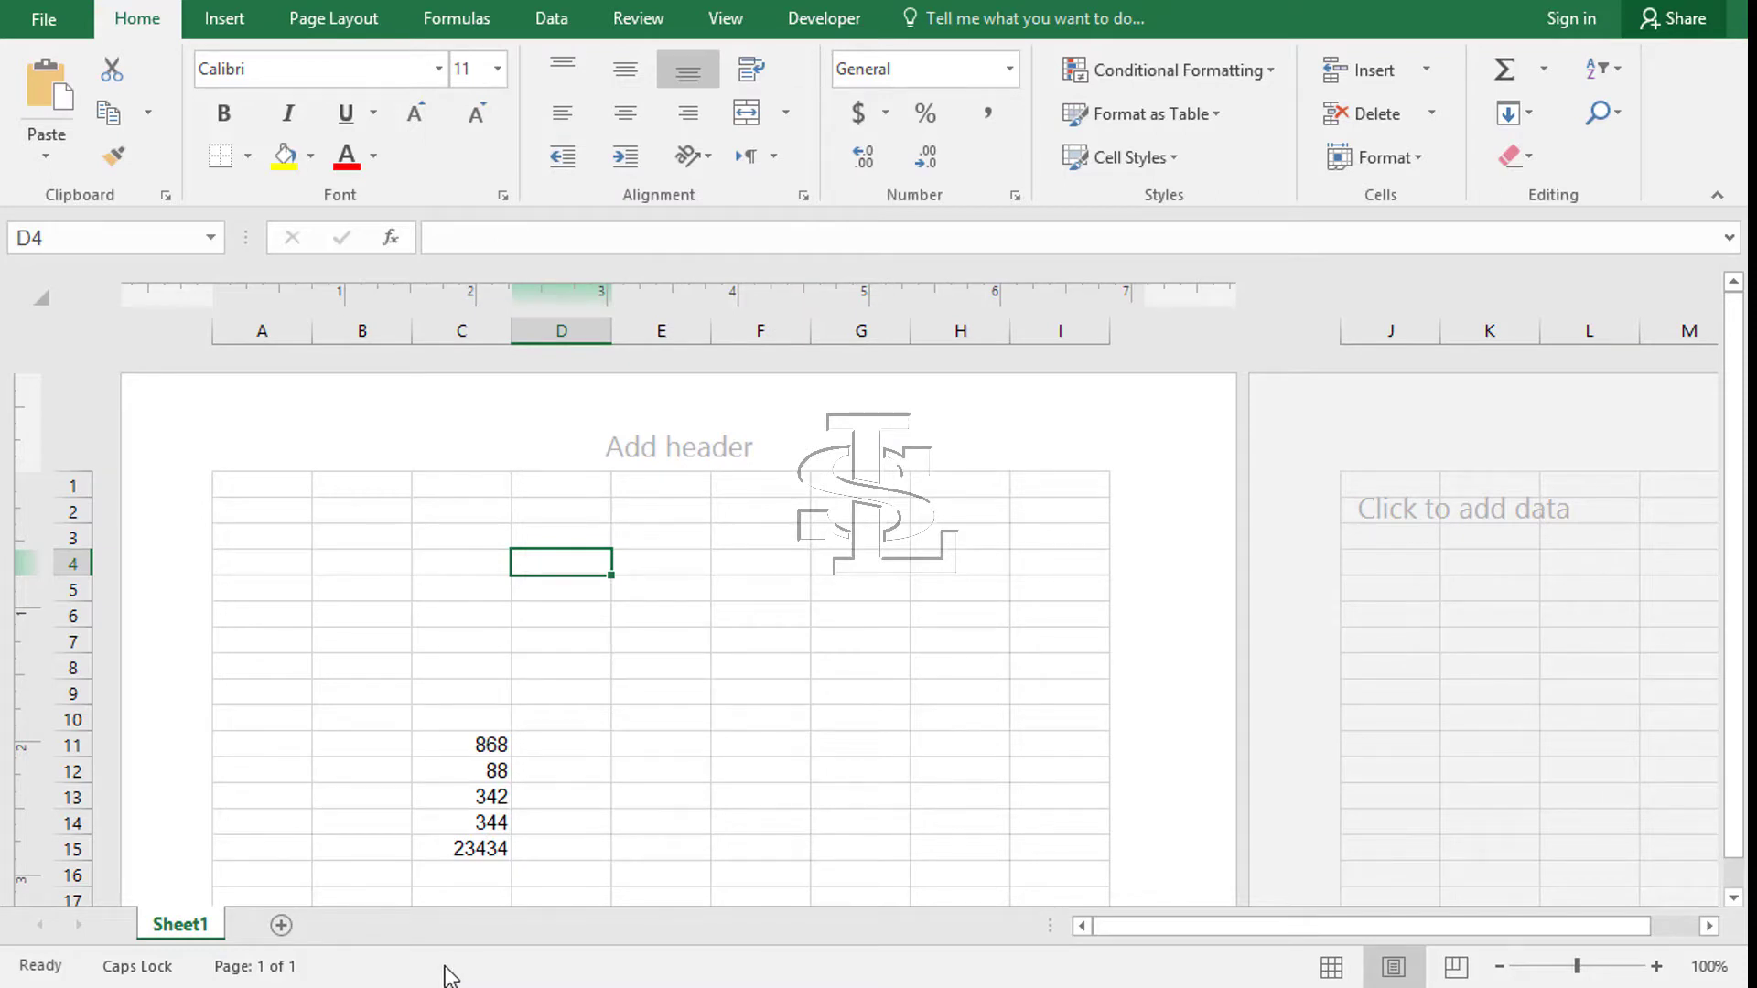
pyautogui.rightClick(445, 974)
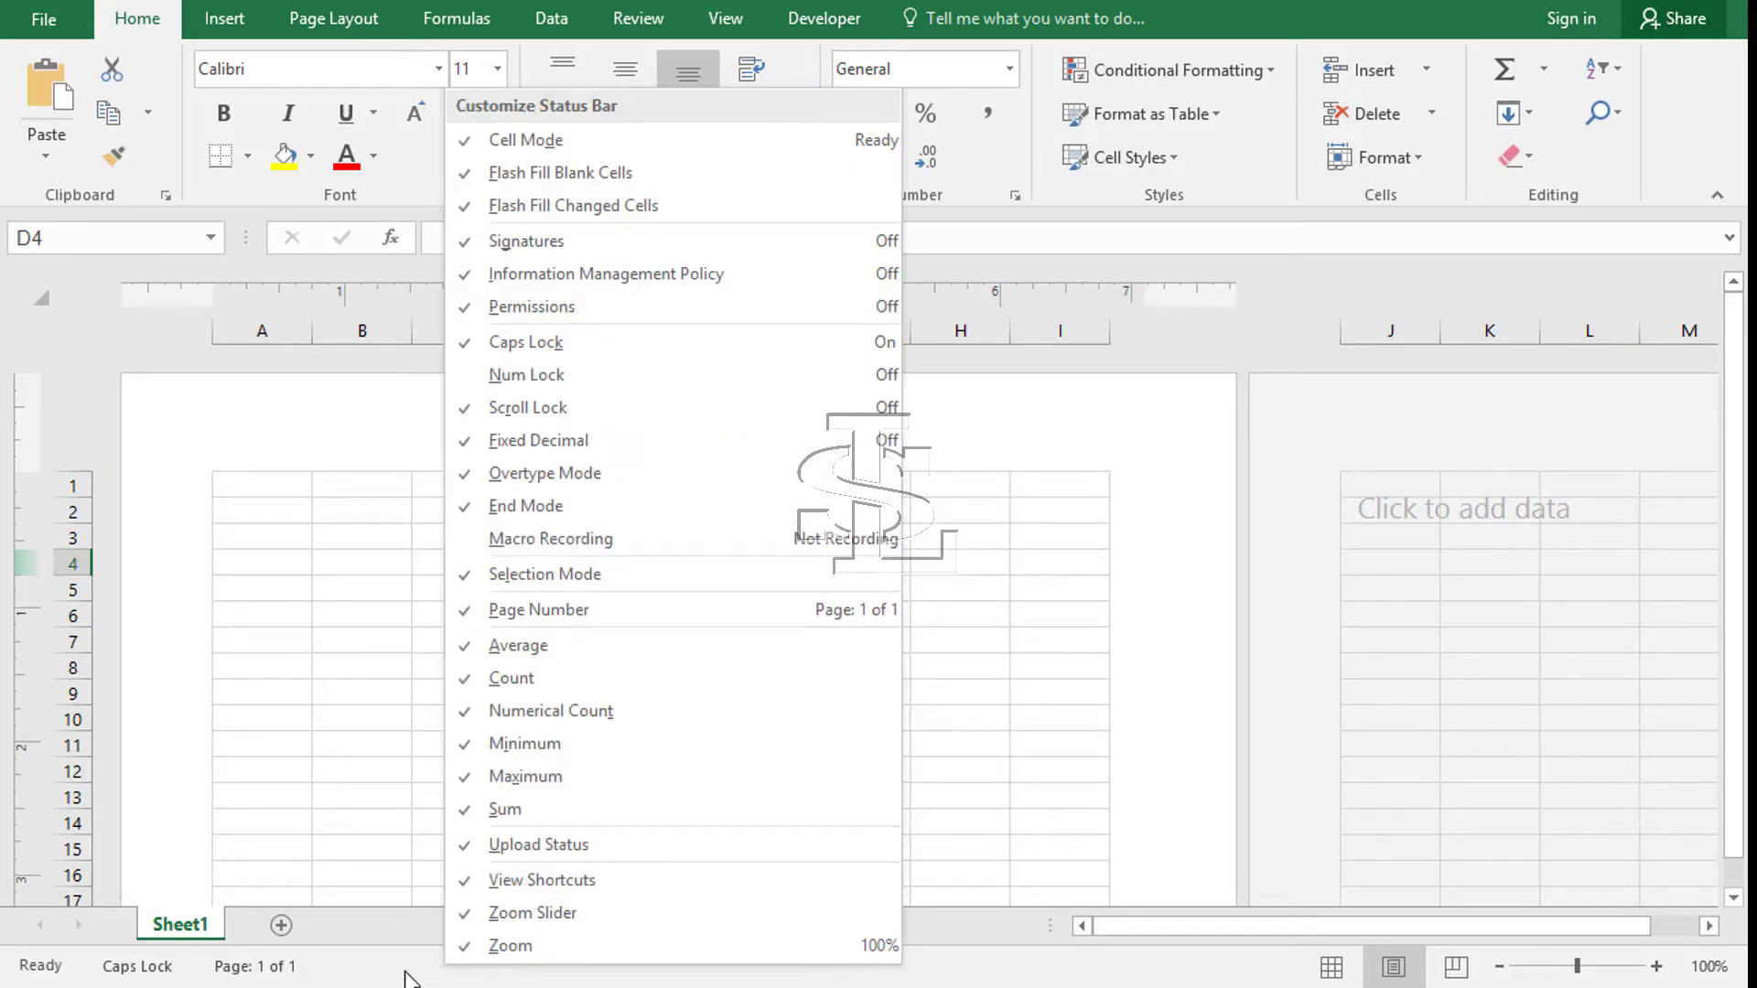